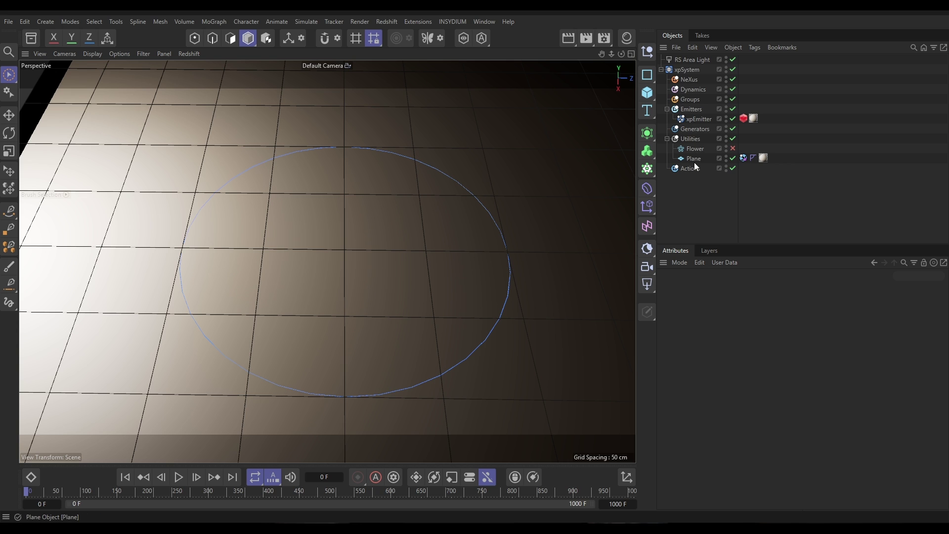
Review the floor Plane's xpCollider tag, then select the circle xpEmitter (200 cm disc radius).
left_click(693, 161)
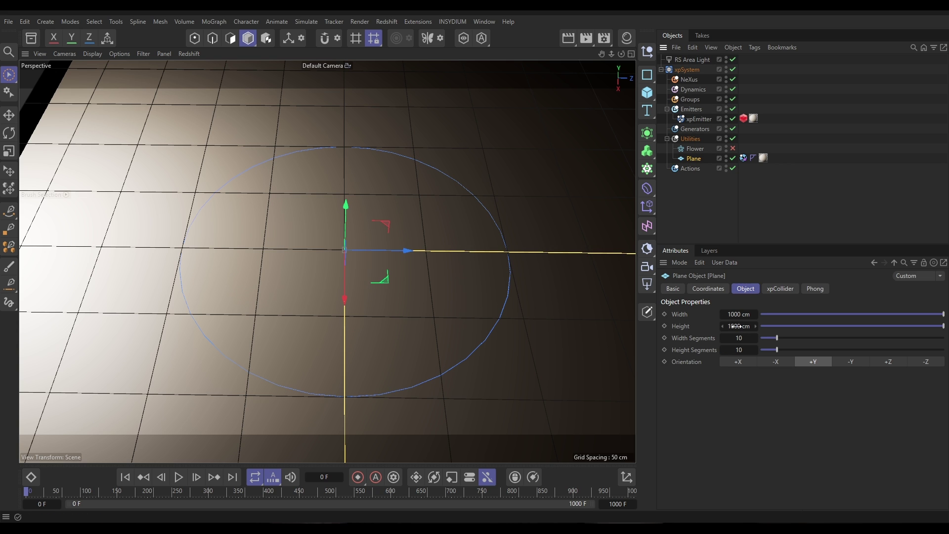
left_click(743, 158)
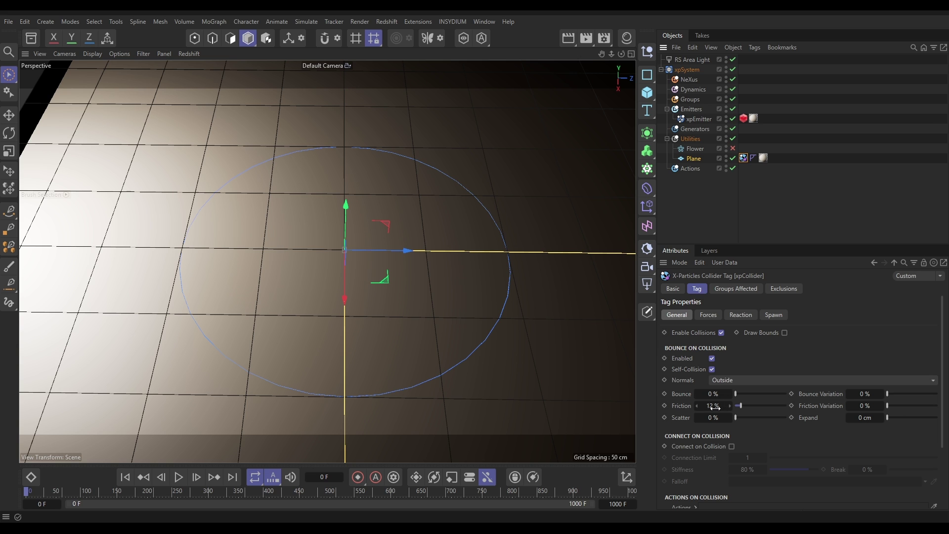
left_click(699, 120)
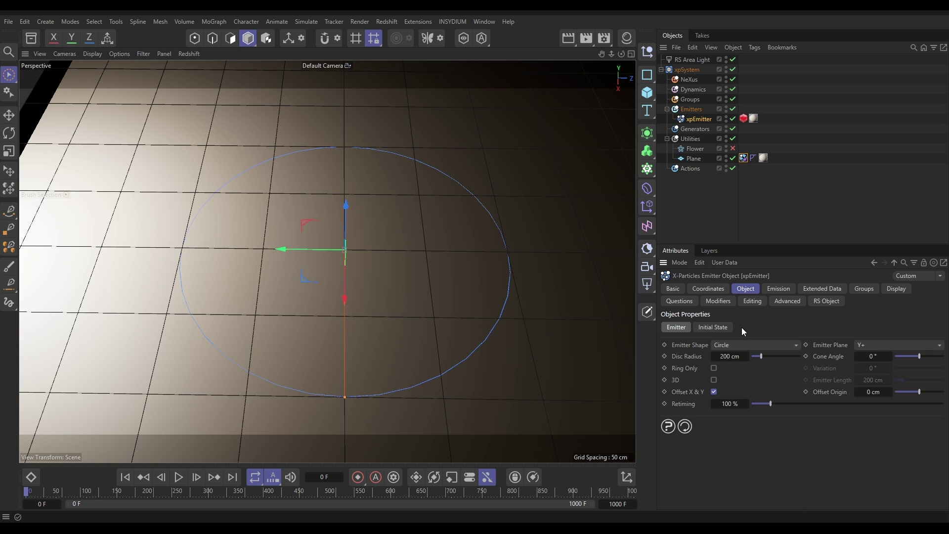
Set the xpEmitter's P.Y position to 1 cm.
left_click(709, 290)
left_click(709, 353)
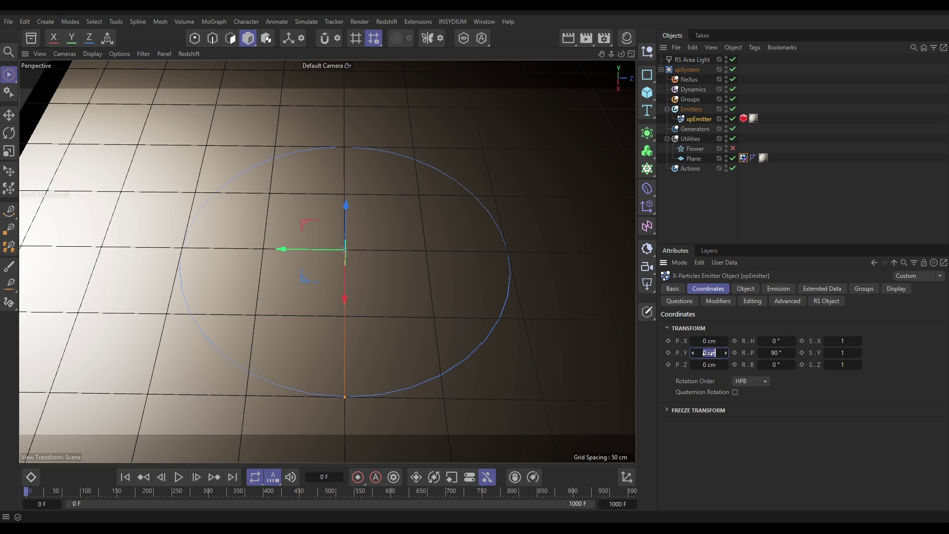
type("1")
key("Return")
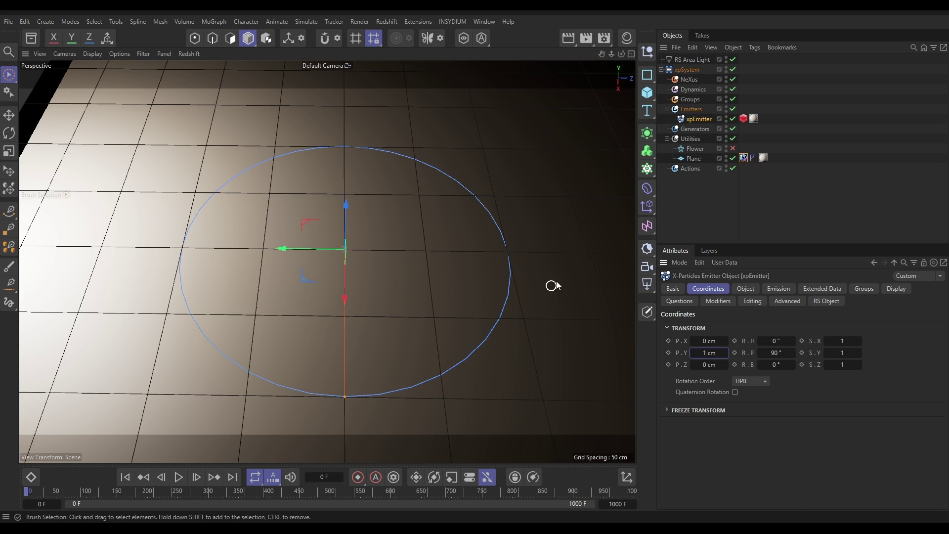
Turn off Full Lifespan and set particle Lifespan 100 F with 50 F Variation.
left_click(778, 289)
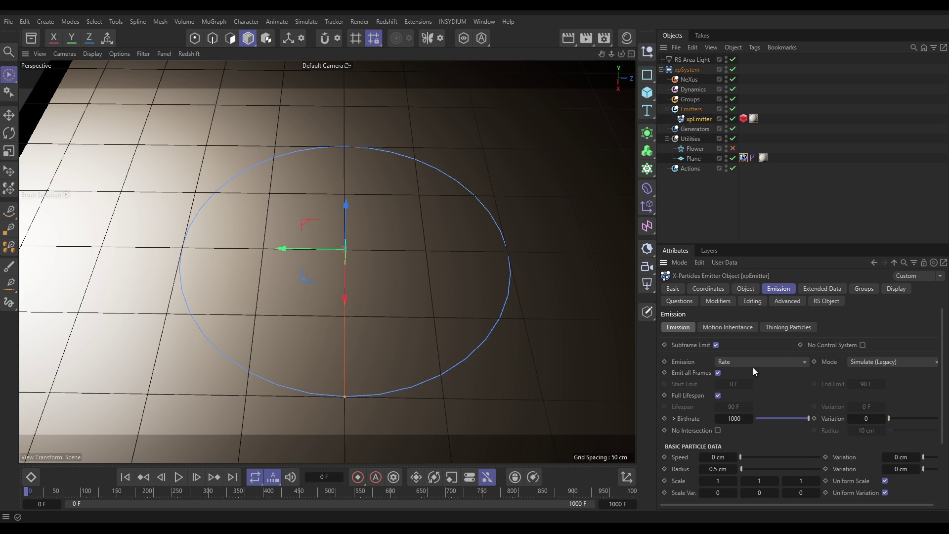
left_click(717, 395)
left_click(733, 406)
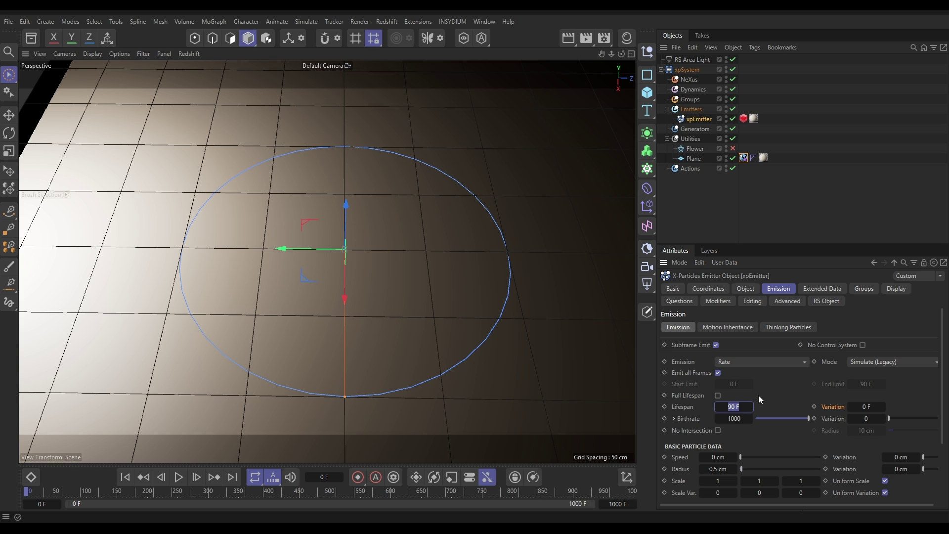
type("100")
key("Tab")
type("50")
key("Return")
Set the project to 60 FPS with Time Max and Preview Max at 2000 F.
left_click(690, 202)
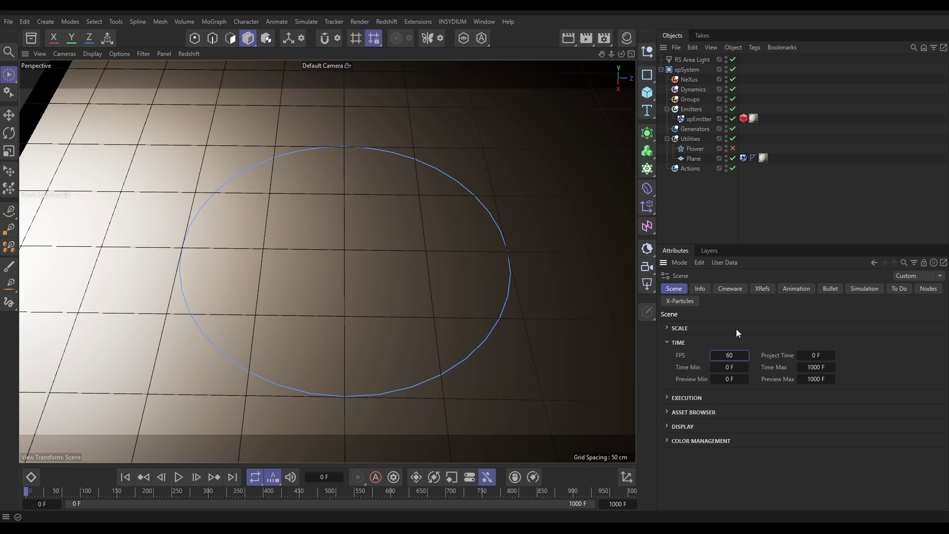
key("Return")
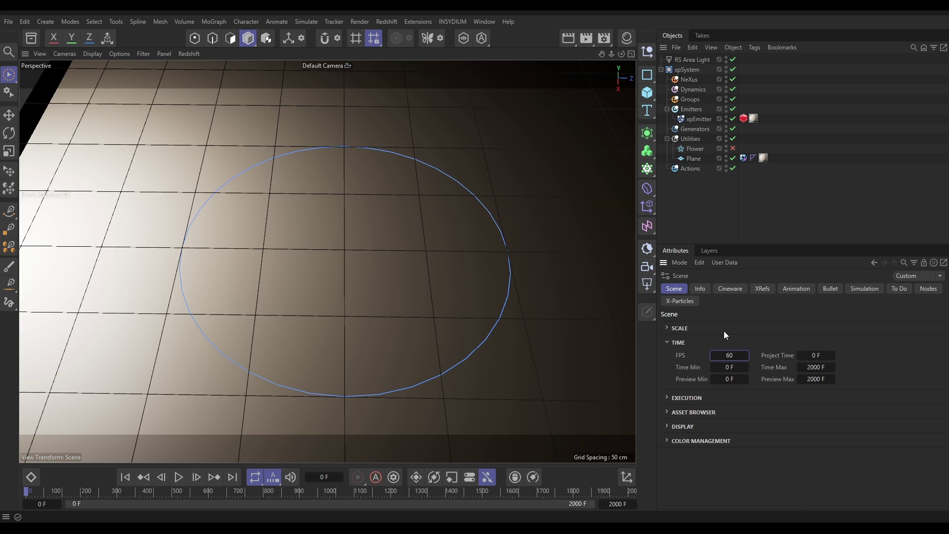
Reset the xpEmitter's Lifespan to 100 F and Variation to 50 F.
left_click(699, 119)
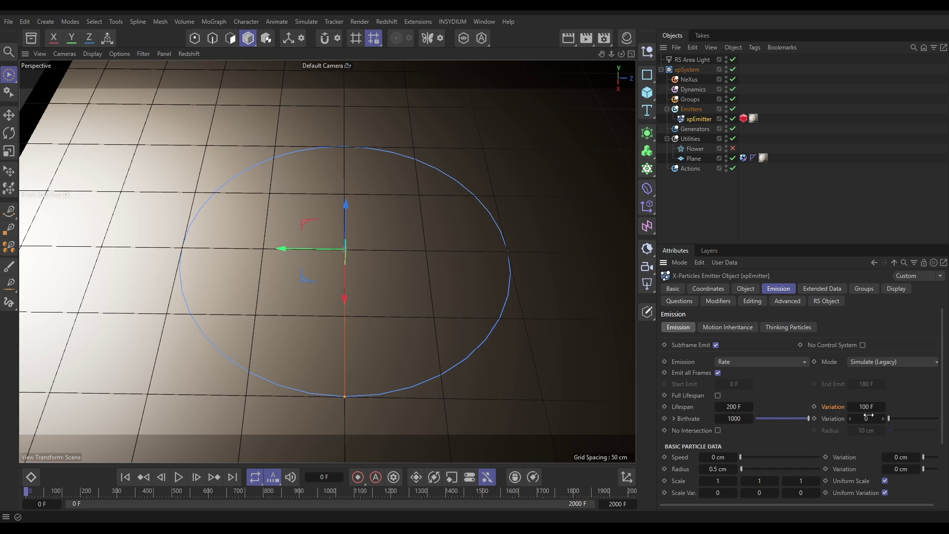
left_click(733, 407)
type("100")
key("Tab")
type("50")
key("Return")
Play a test of the particles filling the disc, then stop and rewind to start.
left_click(179, 477)
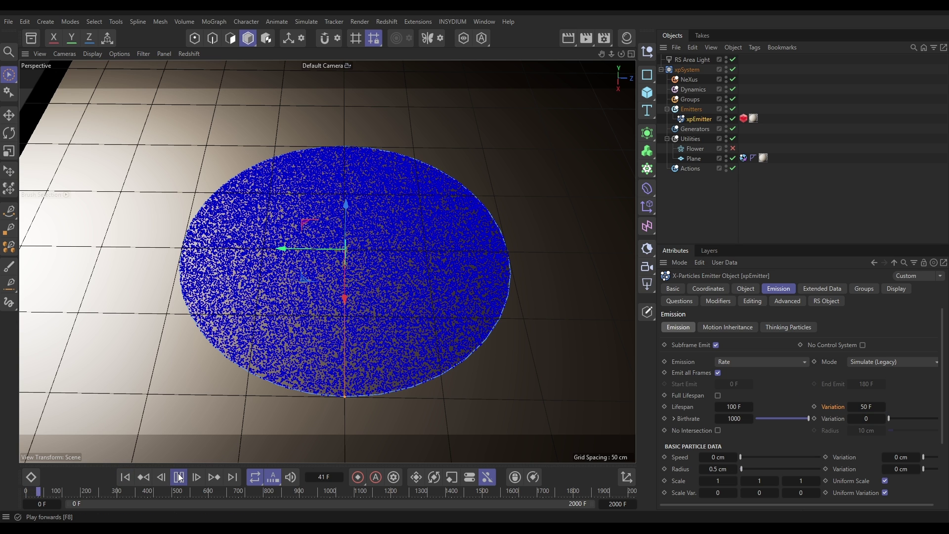
left_click(179, 477)
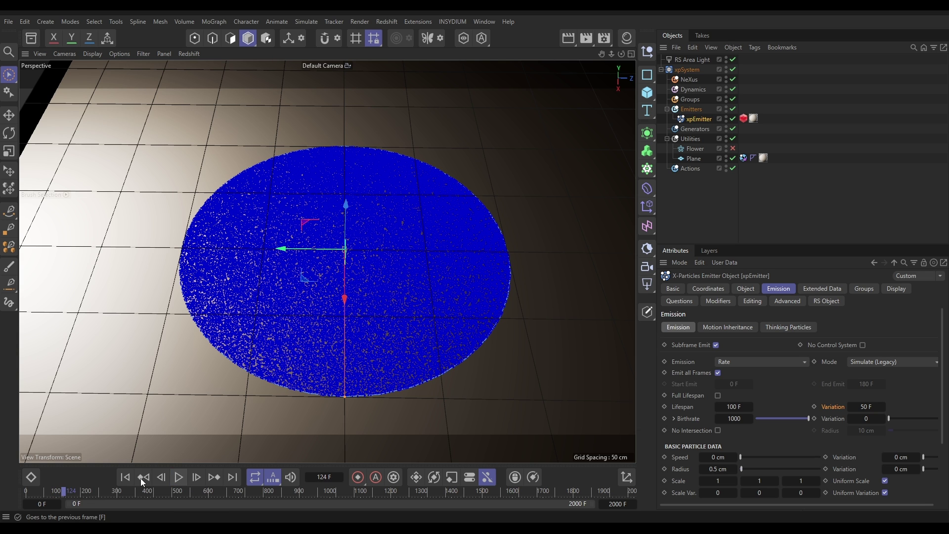
left_click(124, 477)
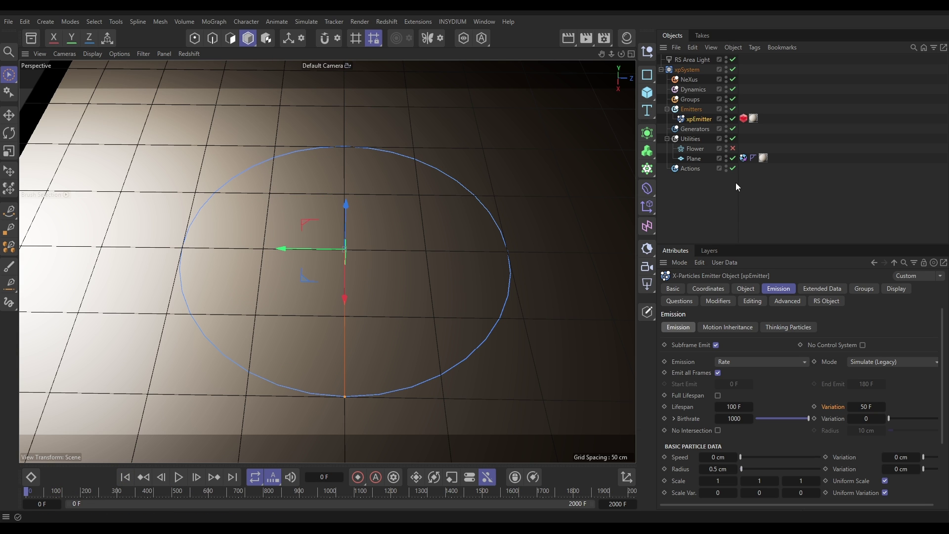
Add an nxGravity modifier under NeXus with 400 cm strength, hidden in the editor.
left_click(689, 80)
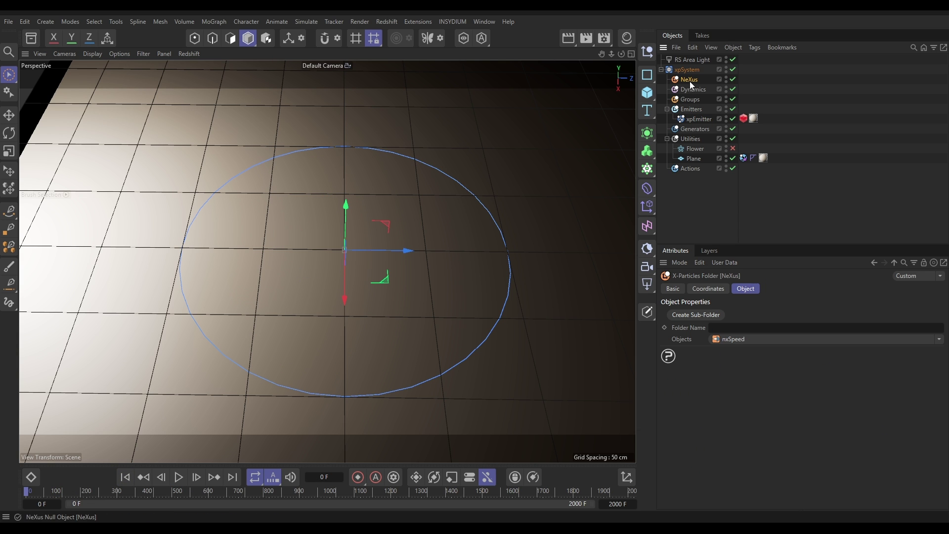
left_click(934, 340)
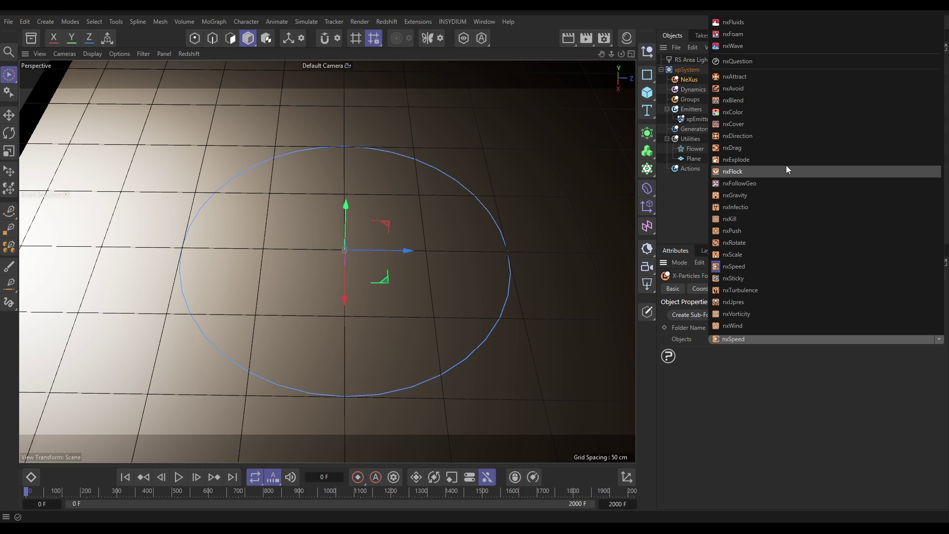
left_click(771, 195)
left_click(735, 325)
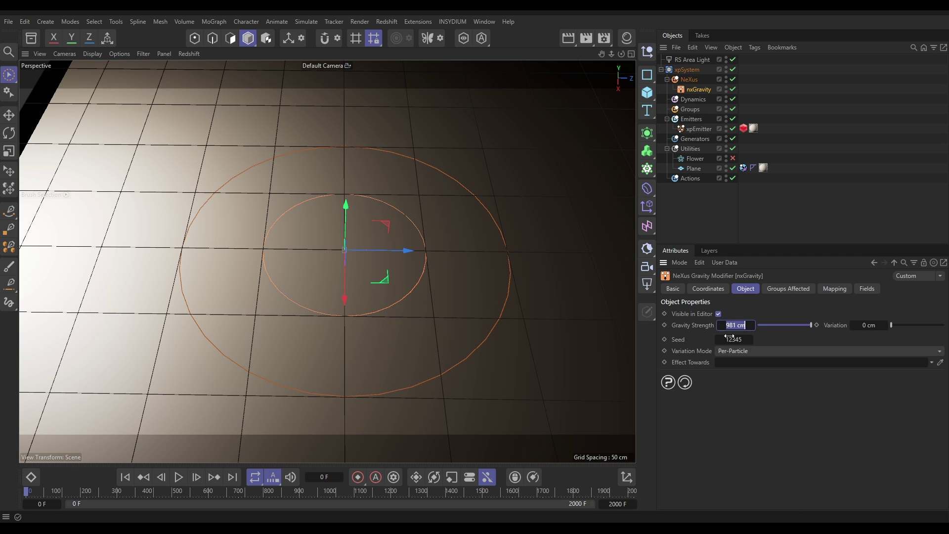
type("400")
key("Return")
left_click(718, 314)
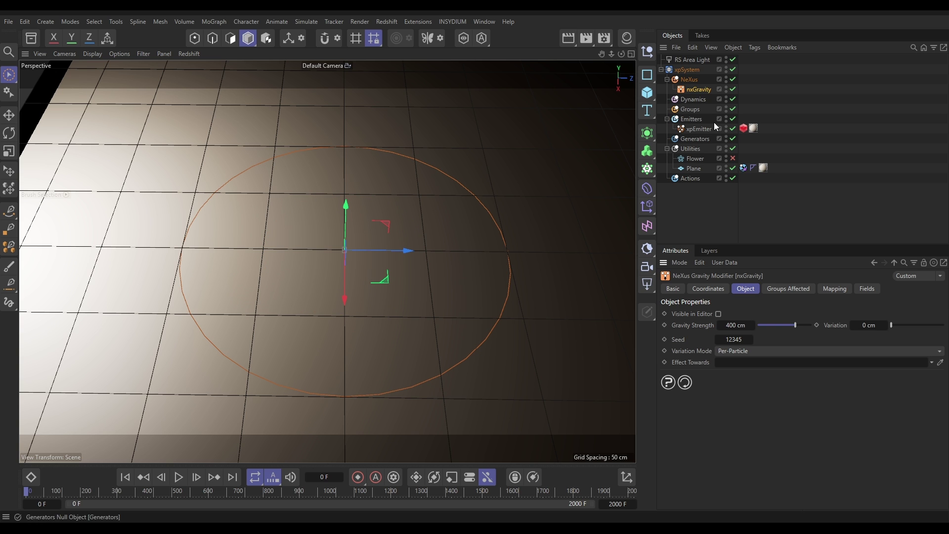
left_click(690, 80)
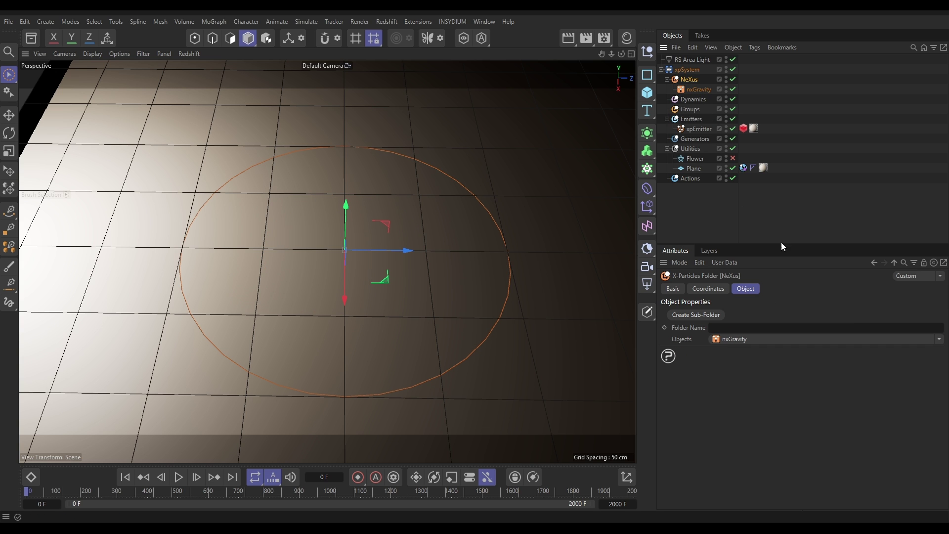
left_click(939, 339)
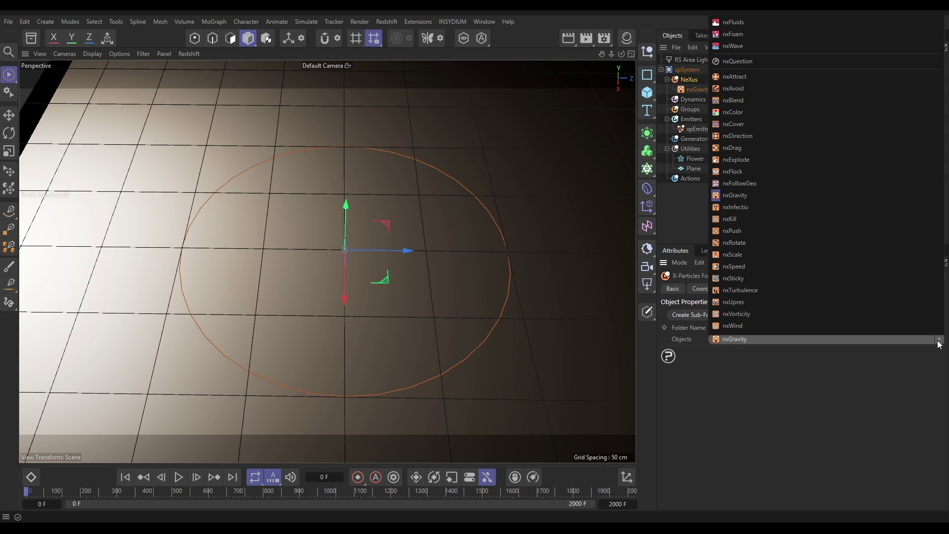
Add an nxFluids modifier set to Granular fluid type with 10 substeps.
left_click(736, 22)
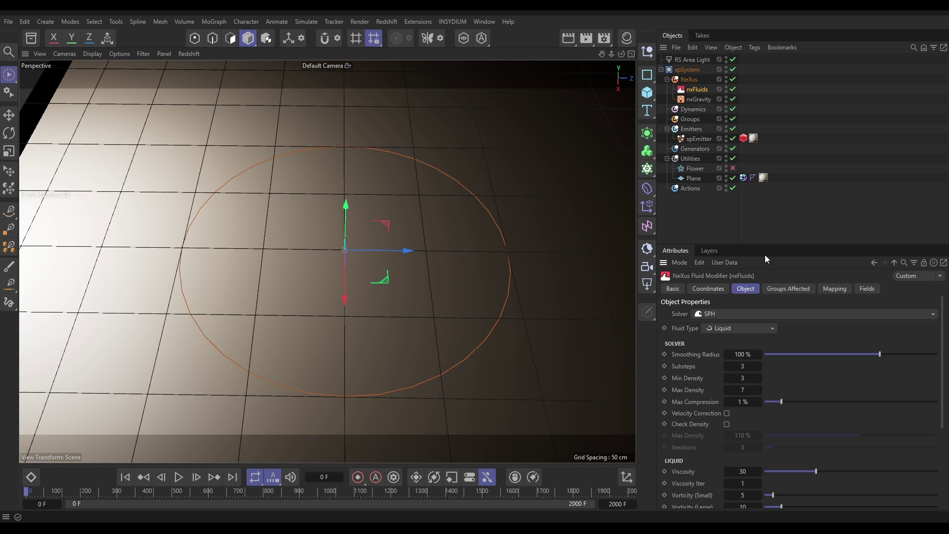
left_click(731, 327)
left_click(735, 354)
left_click(741, 365)
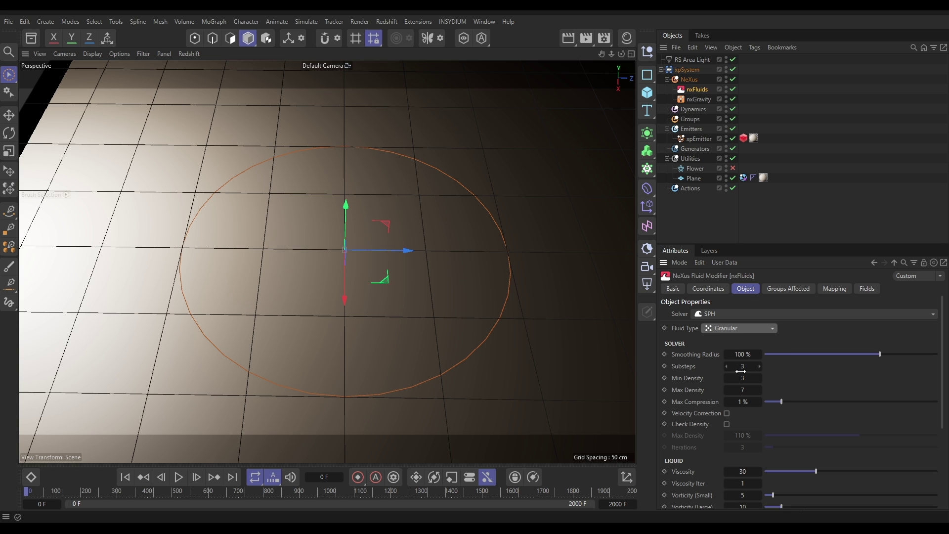
type("10")
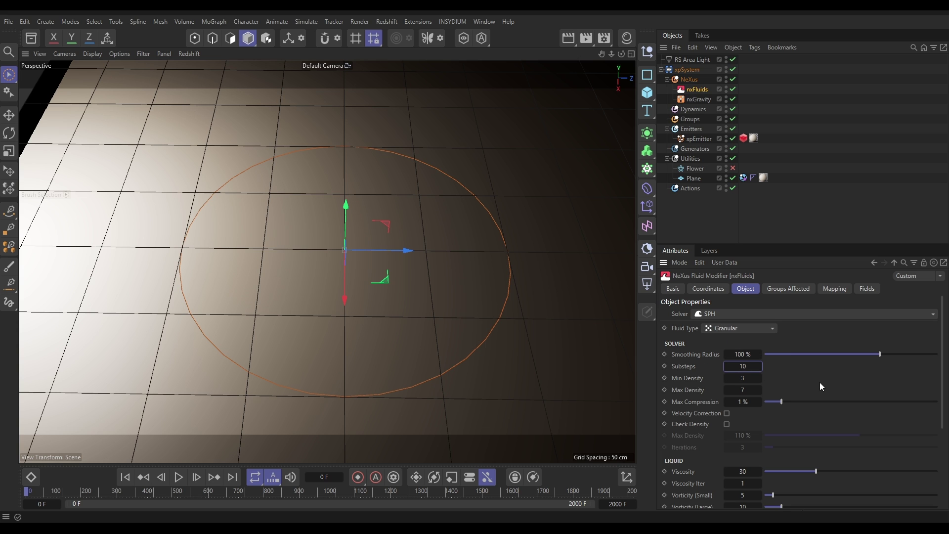
Enable Check Density at 105%, then set Friction 1%, Stability 0.01 and Cohesion 0.01%.
left_click(727, 424)
left_click(742, 435)
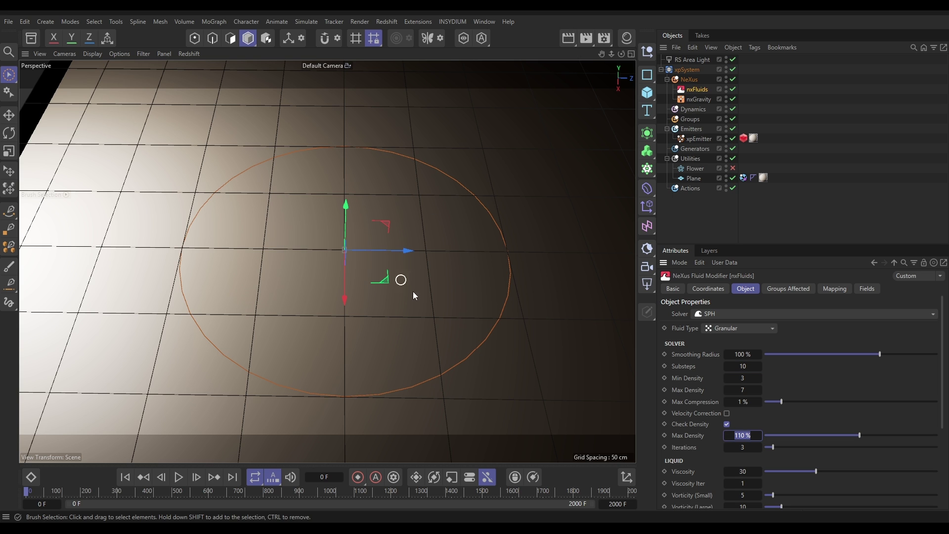
type("1")
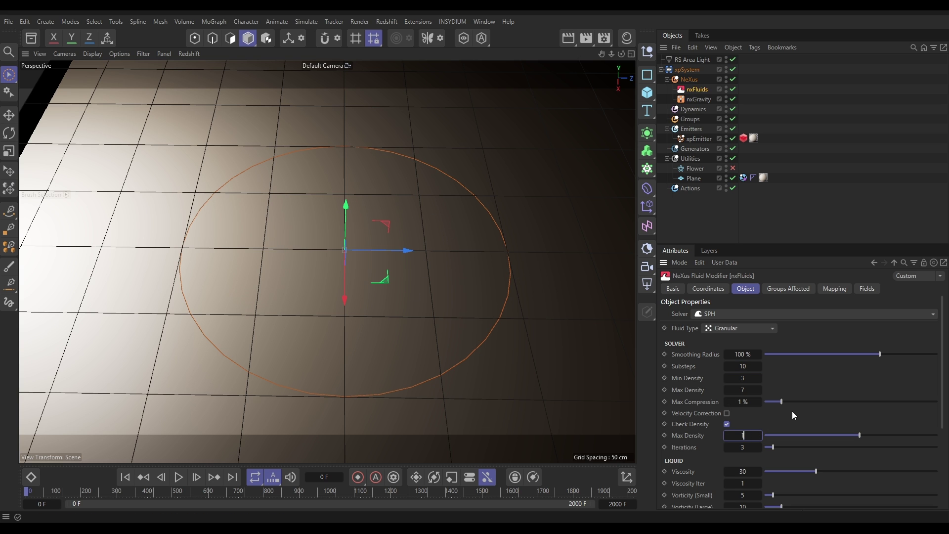
type("05")
key("Return")
left_click_drag(944, 415, 944, 486)
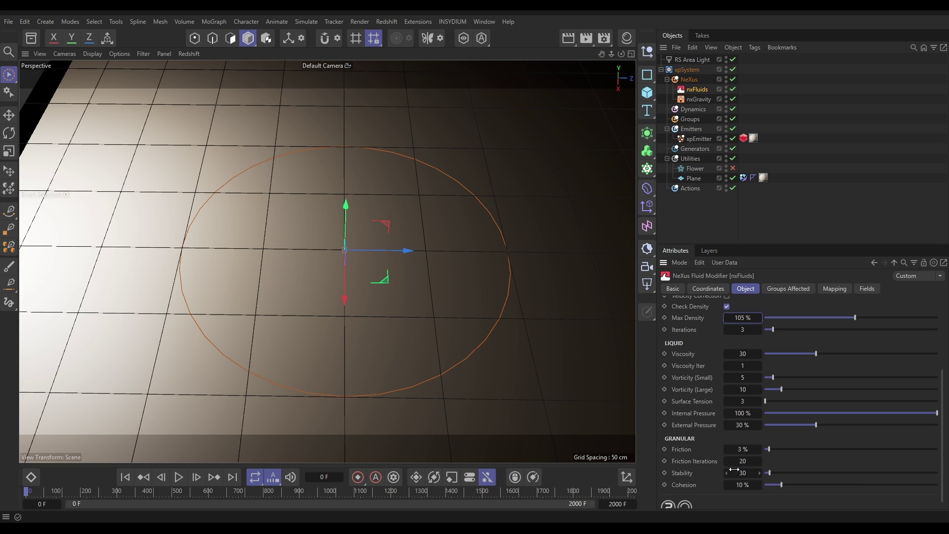
left_click(749, 447)
type("1")
key("Return")
left_click(771, 482)
left_click(183, 476)
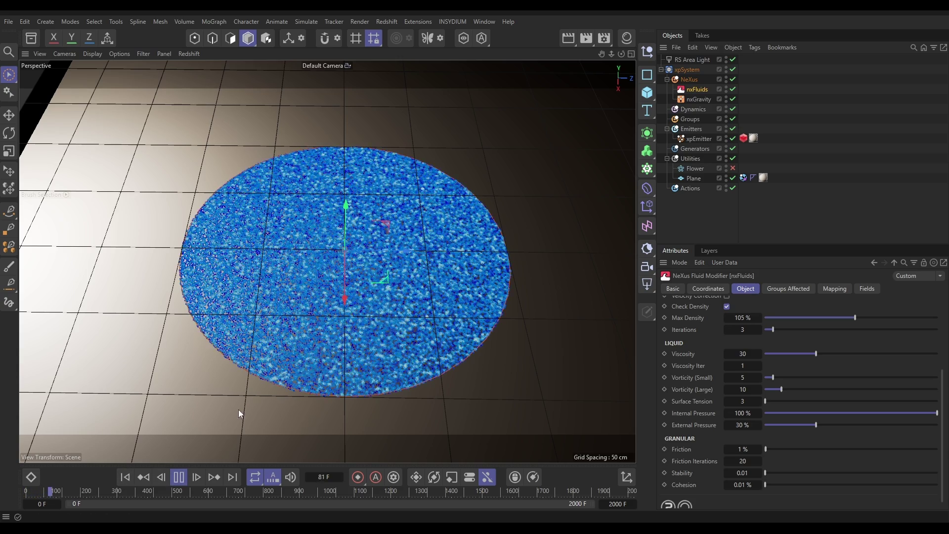
left_click(177, 476)
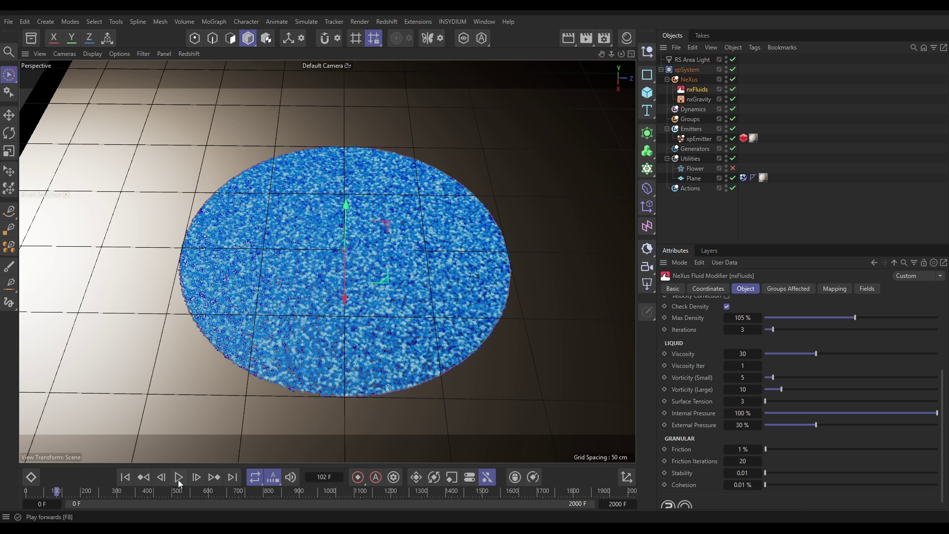
left_click(125, 477)
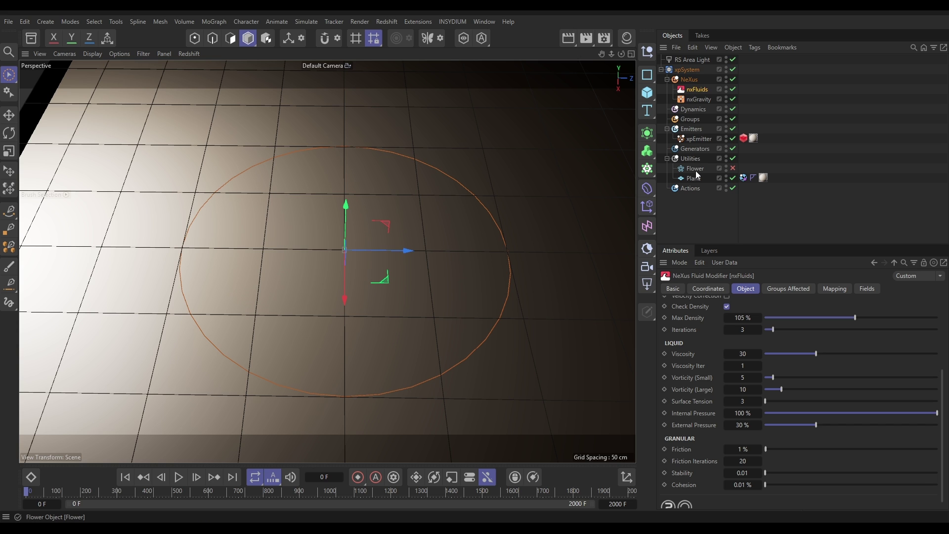
Enable the Flower spline, raise it 12 cm on P.Y above the floor, then deselect all.
left_click(732, 170)
left_click(712, 169)
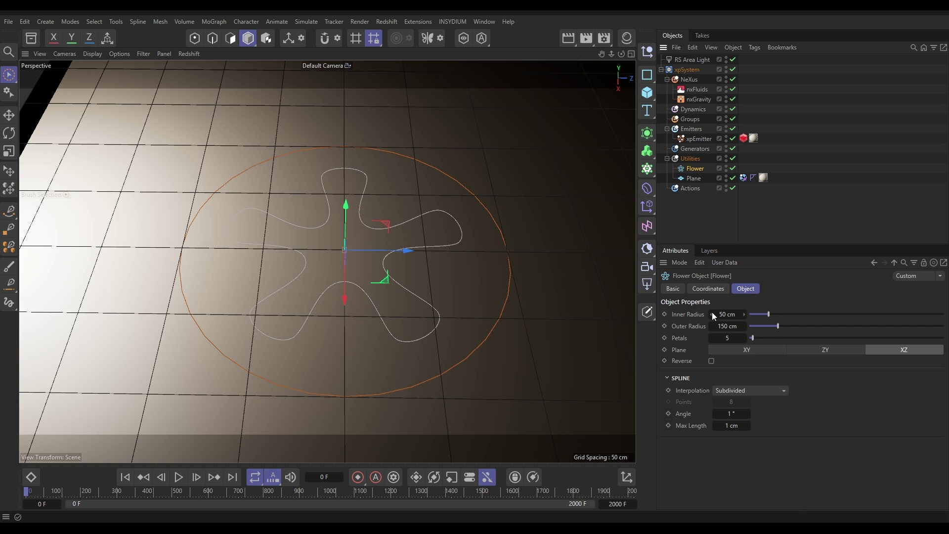
left_click(705, 289)
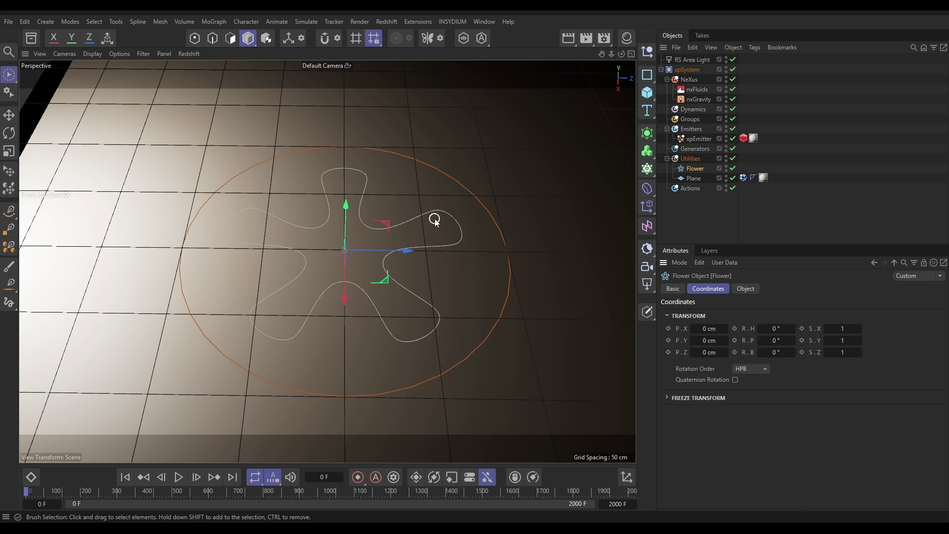
left_click(709, 341)
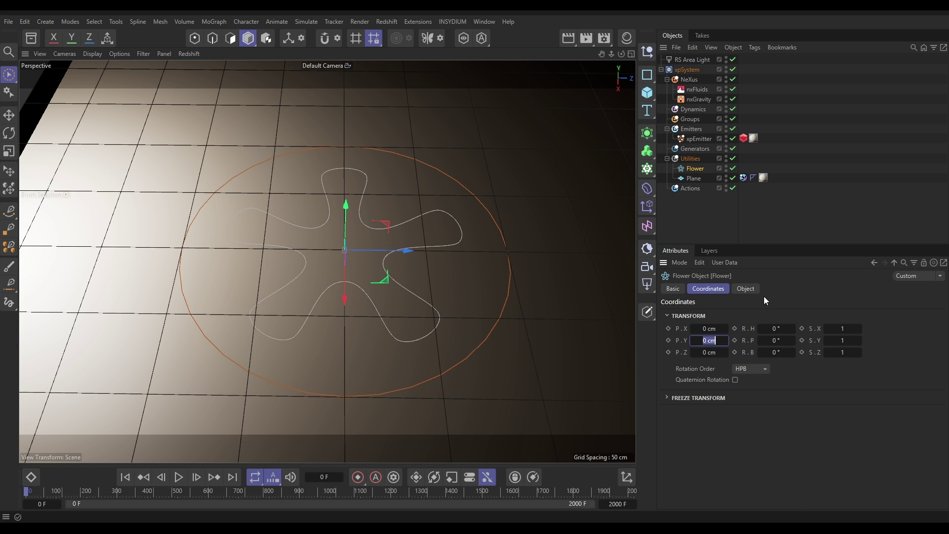
type("12")
key("Return")
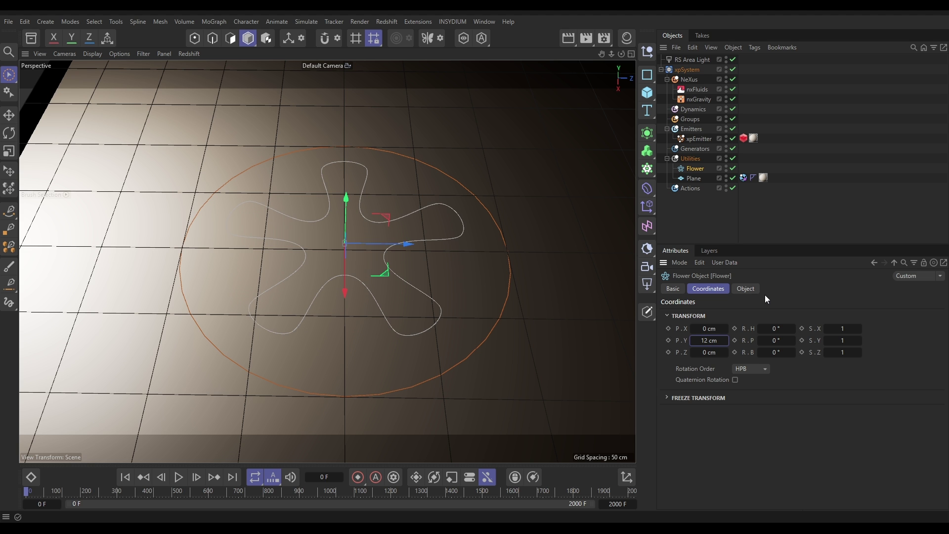
left_click(557, 185)
left_click_drag(470, 276, 468, 304, "alt")
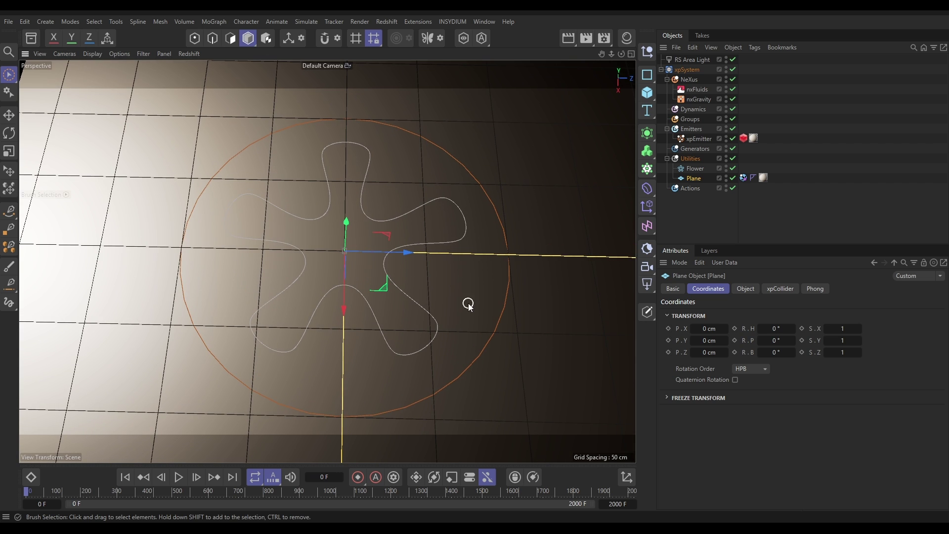
left_click(712, 216)
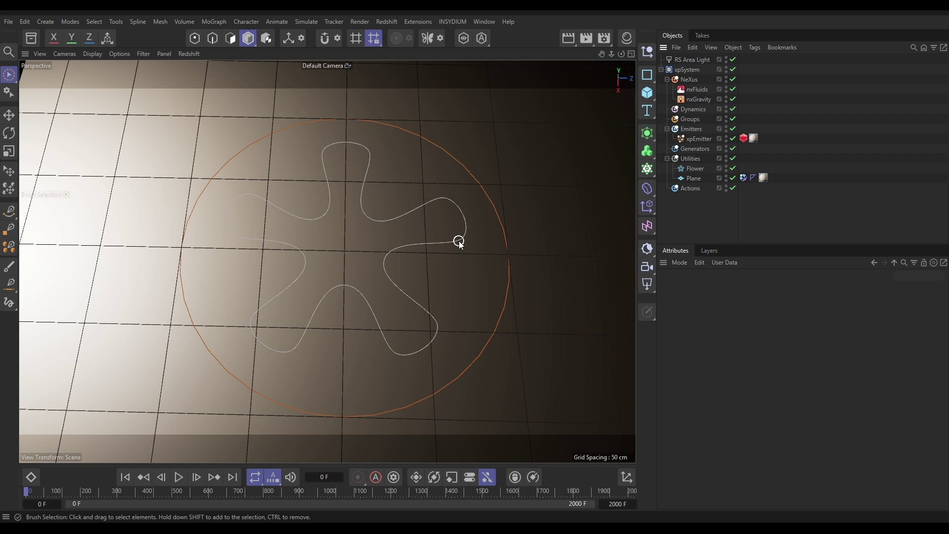
Select the xpFlowField modifier in the Dynamics folder.
left_click(692, 109)
left_click(747, 289)
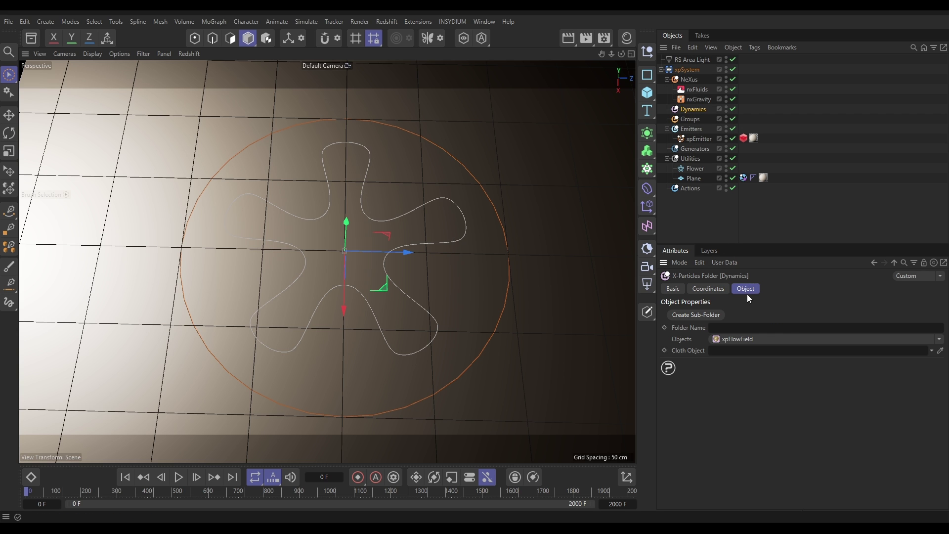
left_click(768, 339)
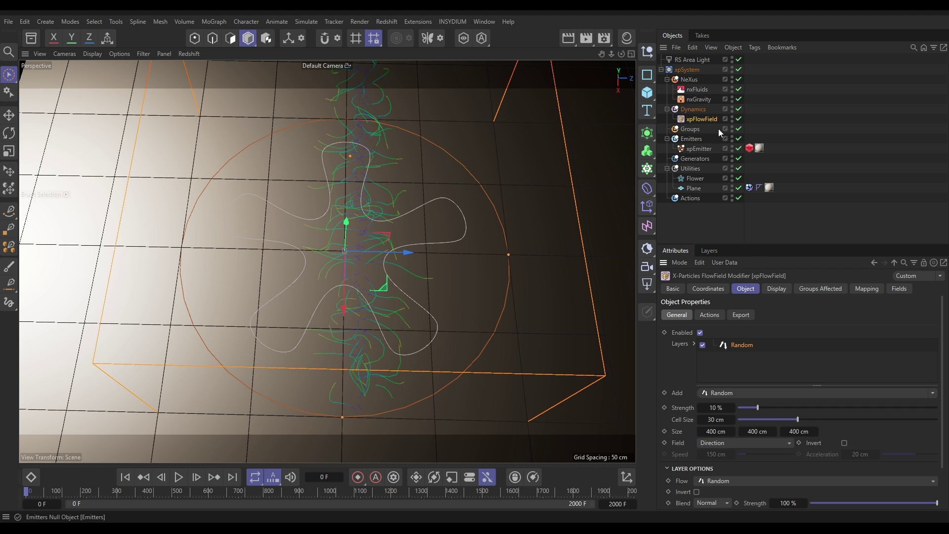
Flatten the flow field box, widen it in X and Z, and delete its Random layer.
left_click_drag(424, 286, 432, 274, "alt")
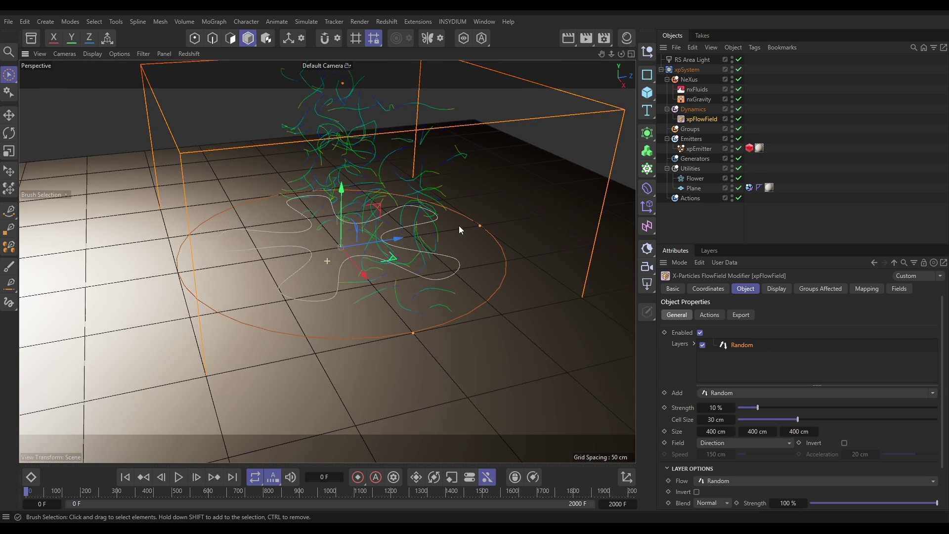
left_click_drag(341, 84, 342, 171)
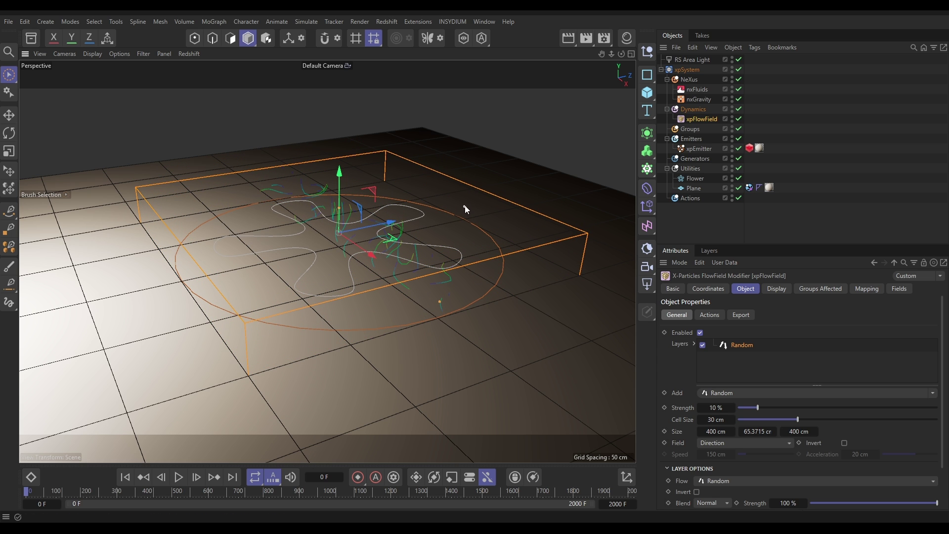
left_click_drag(465, 205, 479, 203)
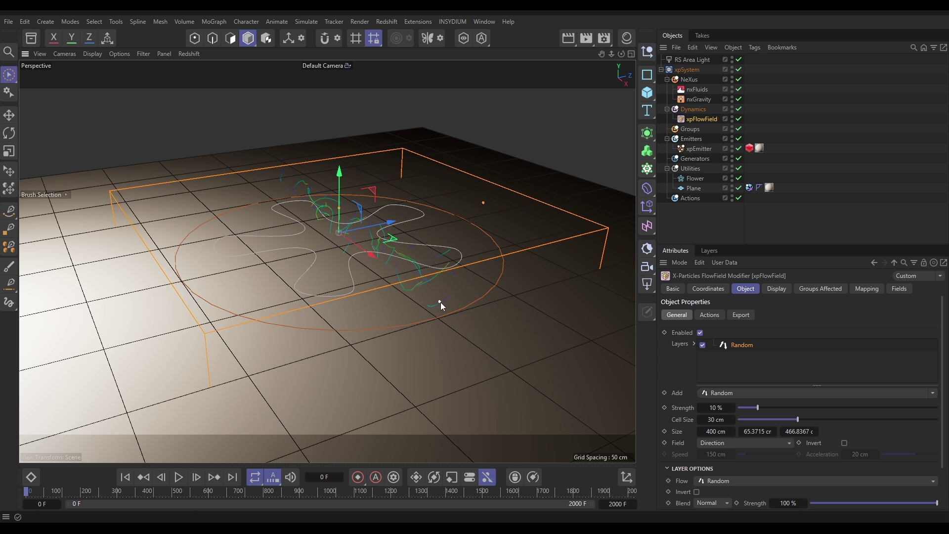
left_click_drag(440, 301, 453, 319)
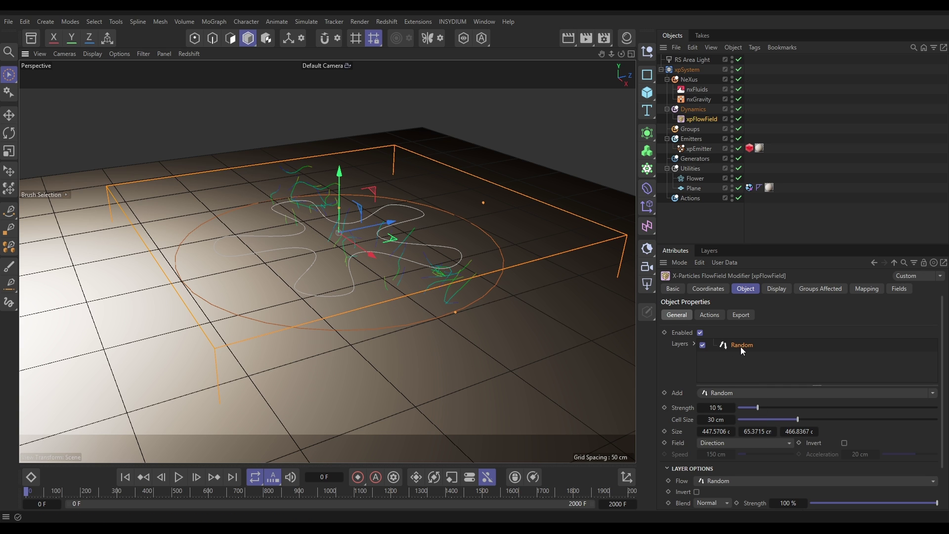
key("Delete")
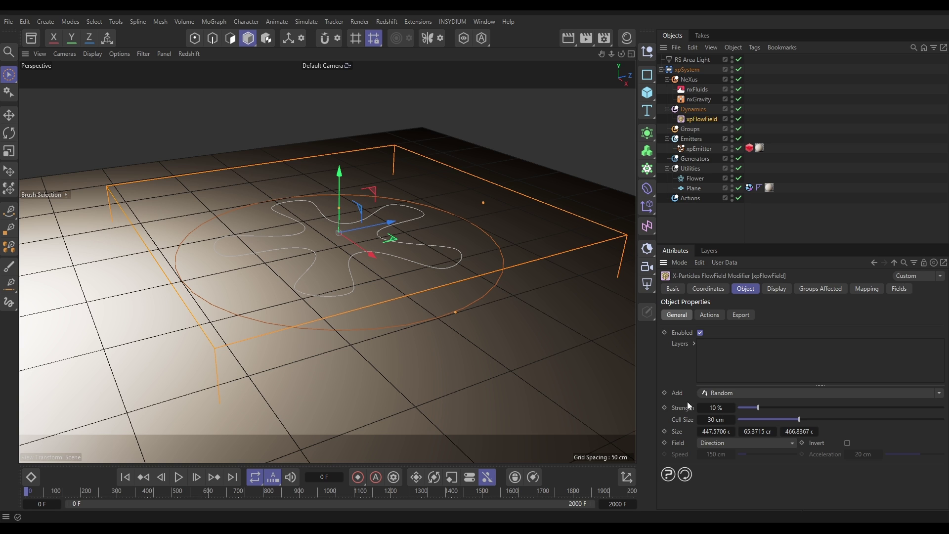
left_click(938, 394)
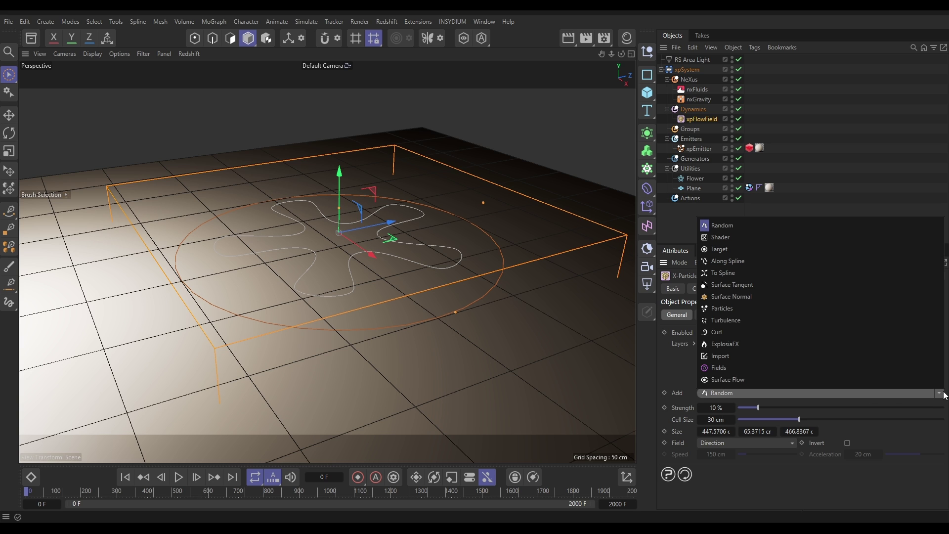
Add a To Spline flow layer targeting the Flower spline, with 10 cm cell size.
left_click(728, 272)
scroll(932, 418, "down", 5)
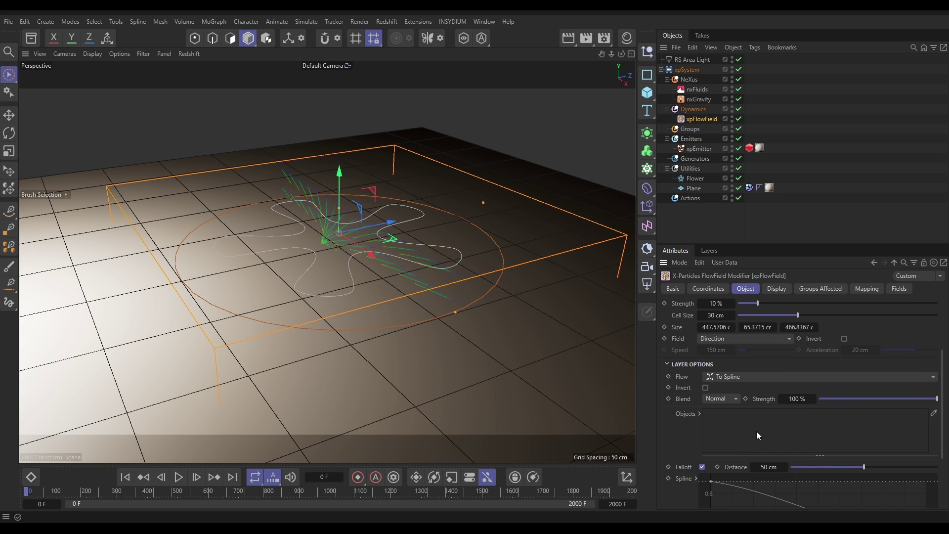
left_click_drag(694, 178, 760, 431)
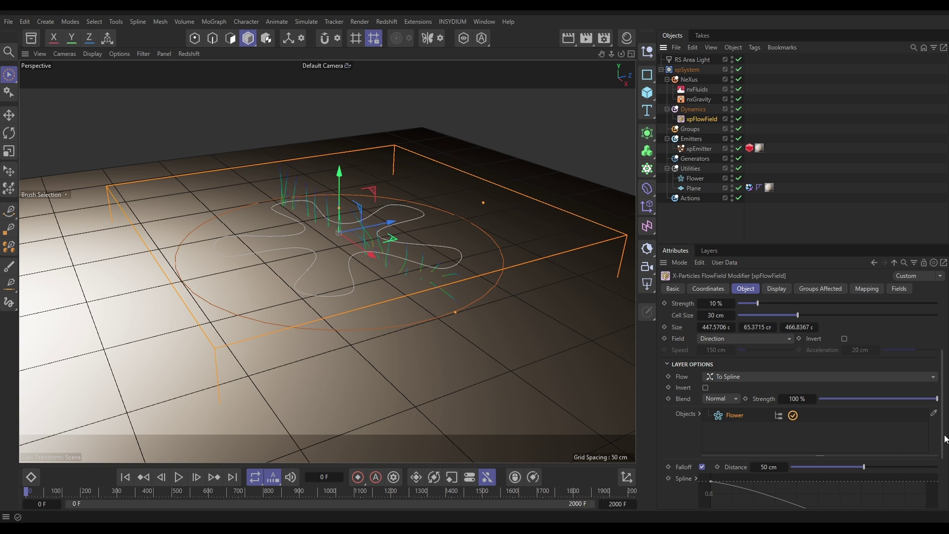
scroll(929, 395, "up", 4)
left_click_drag(759, 397, 939, 397)
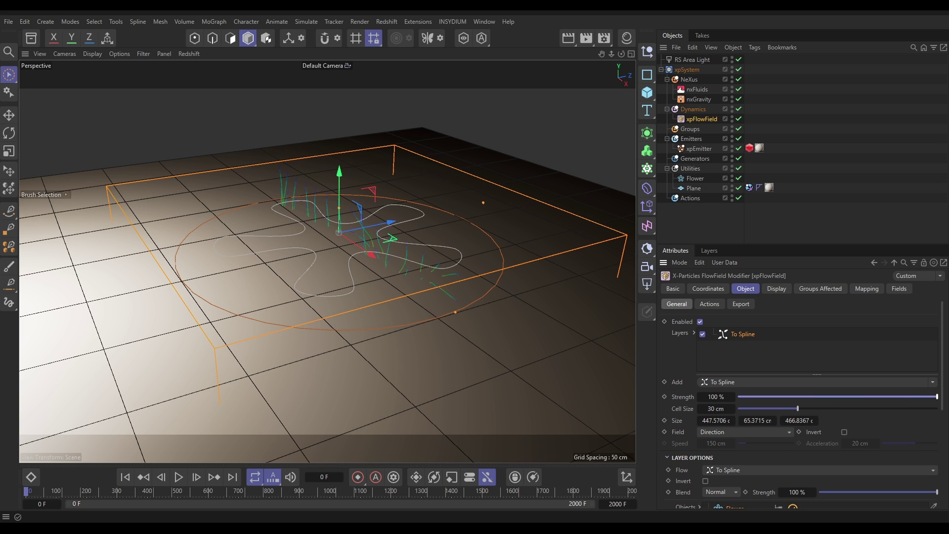
left_click(709, 408)
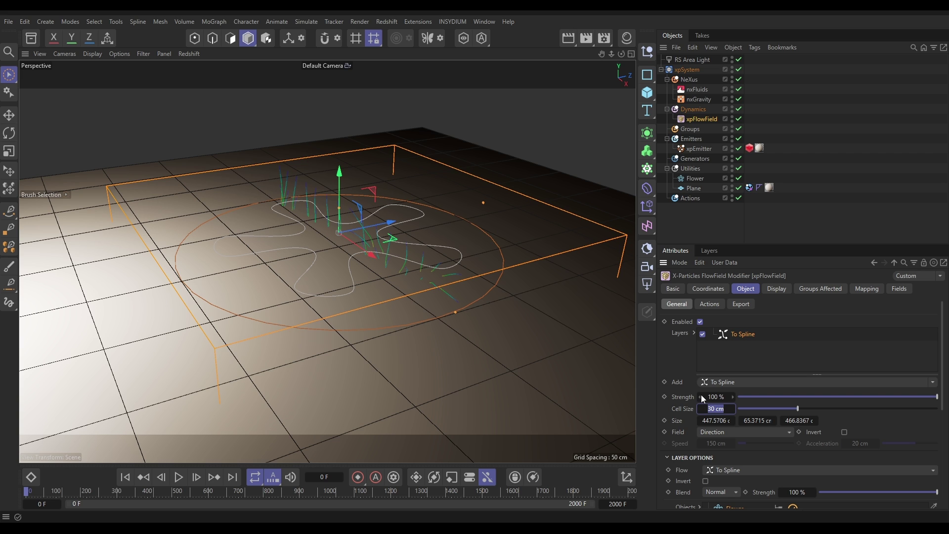
type("10")
key("Return")
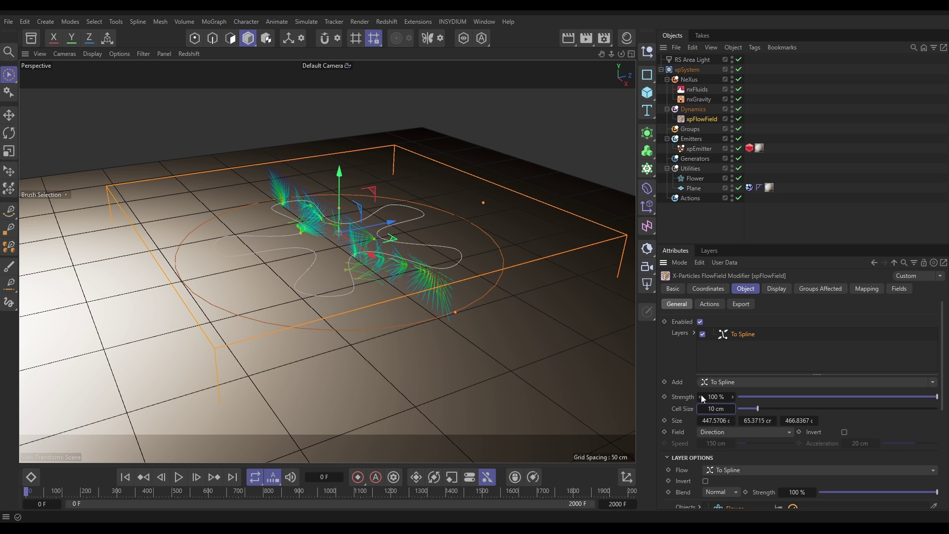
Hide flow vectors, set Field to Velocity at 300 cm speed, and turn off Falloff.
left_click(775, 289)
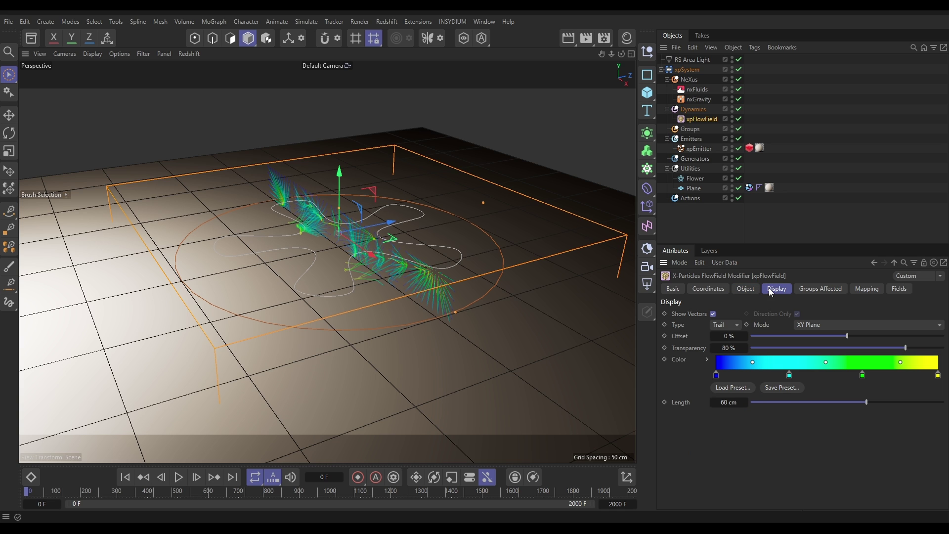
left_click(713, 314)
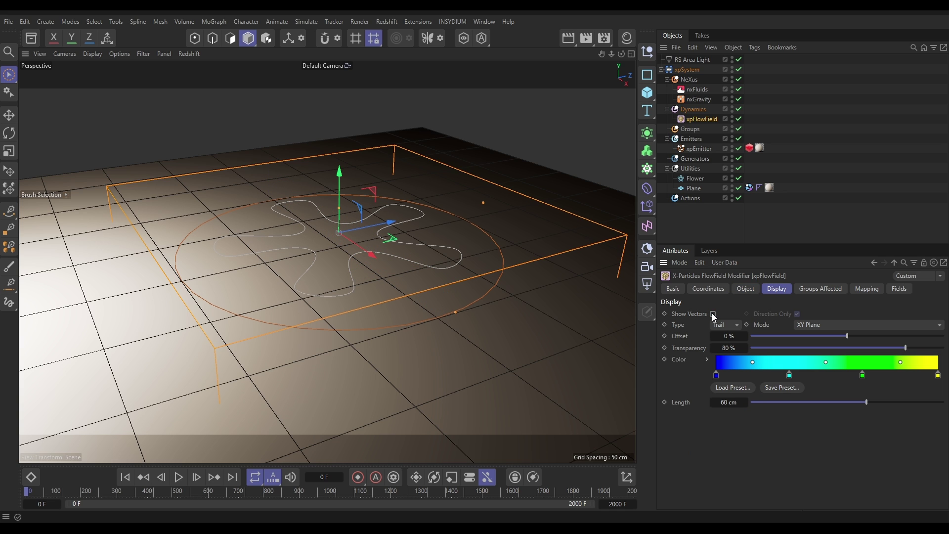
left_click(737, 289)
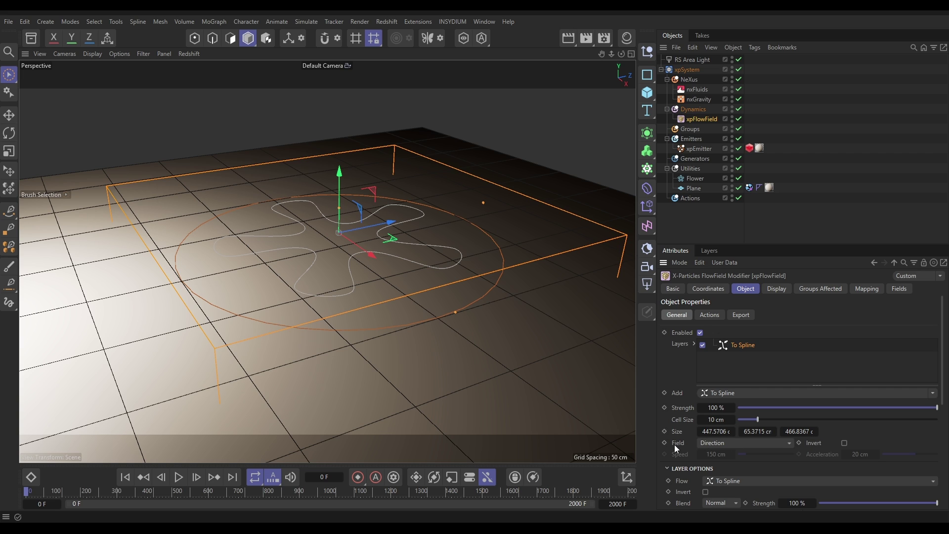
left_click(719, 441)
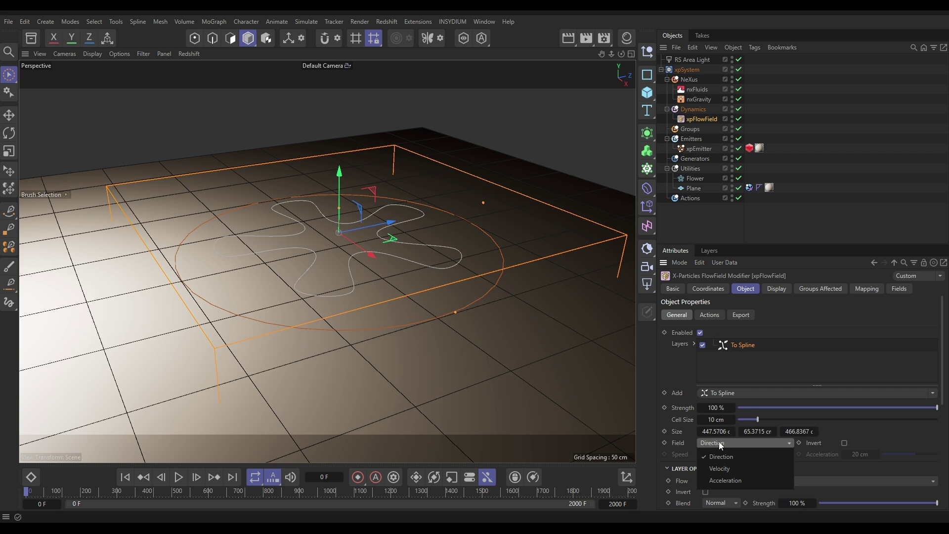
left_click(719, 469)
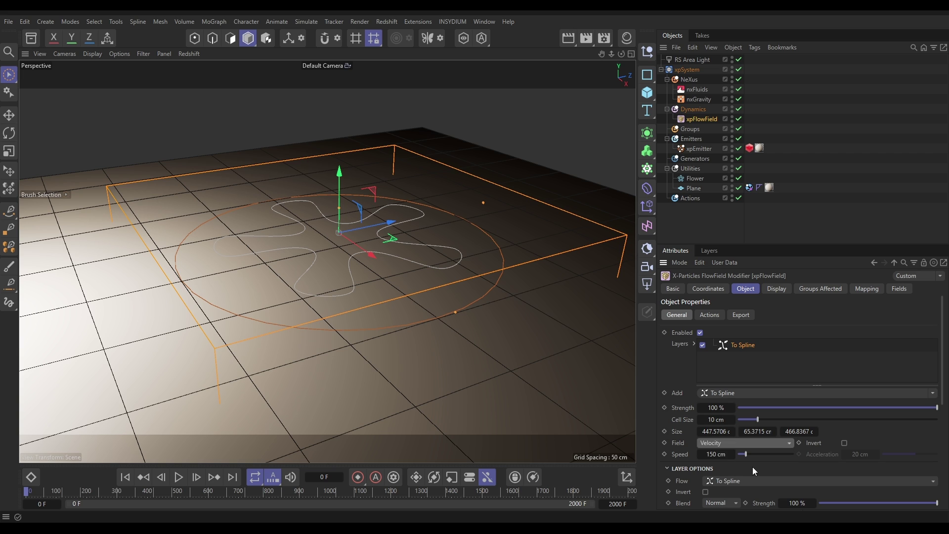
left_click(716, 454)
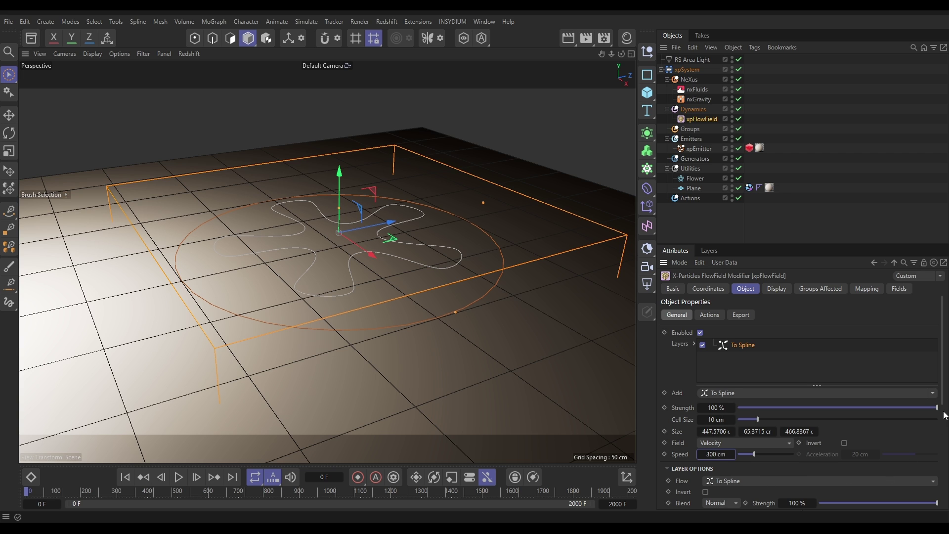
left_click_drag(942, 398, 815, 482)
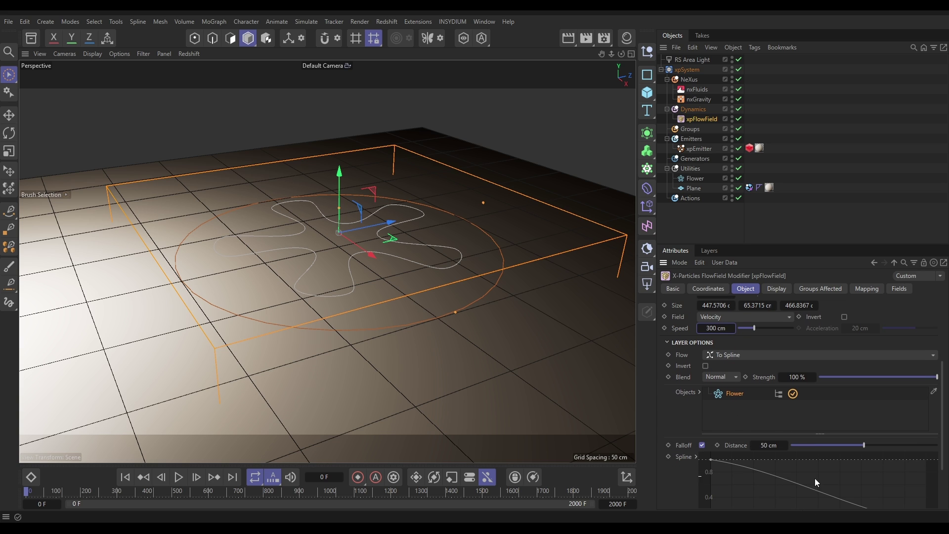
left_click(702, 444)
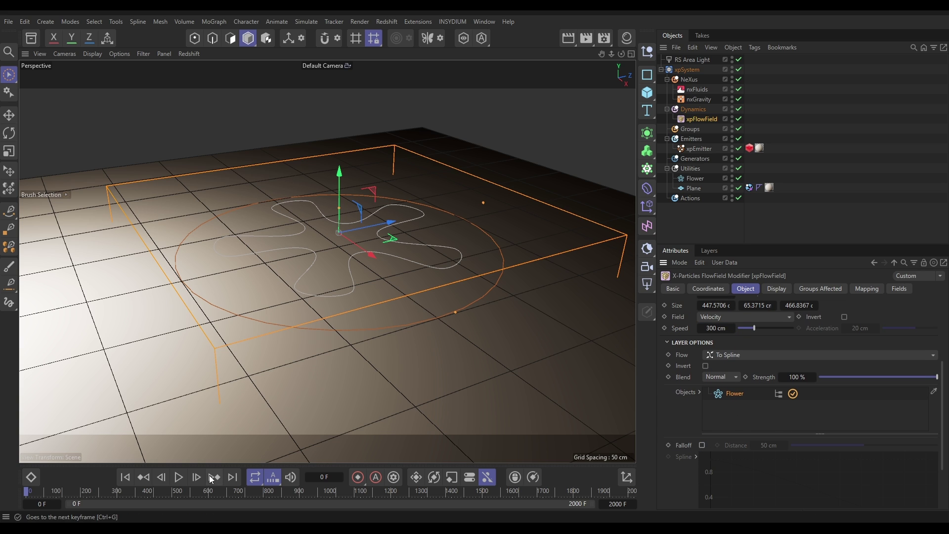
Play the simulation and view the particle flower from above, then stop.
left_click(180, 478)
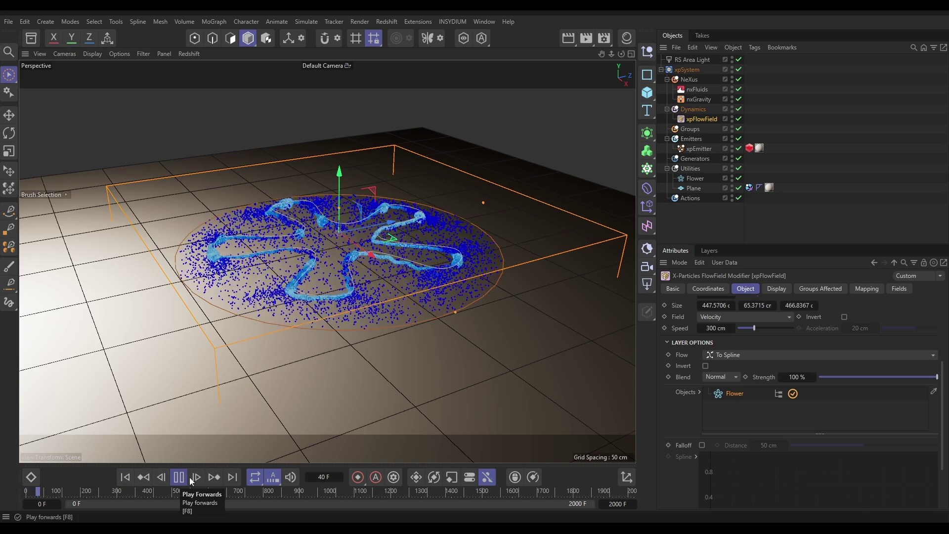
left_click_drag(390, 270, 342, 337, "alt")
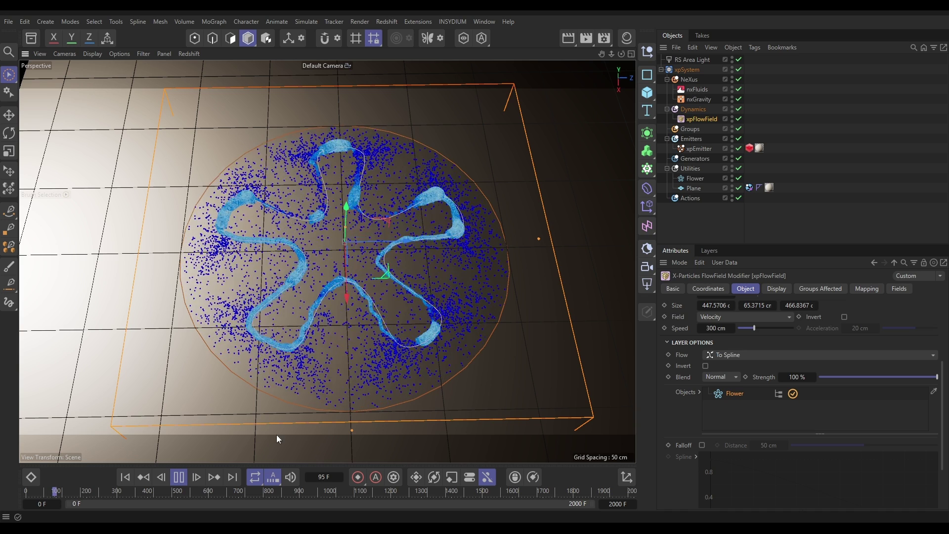
key("F8")
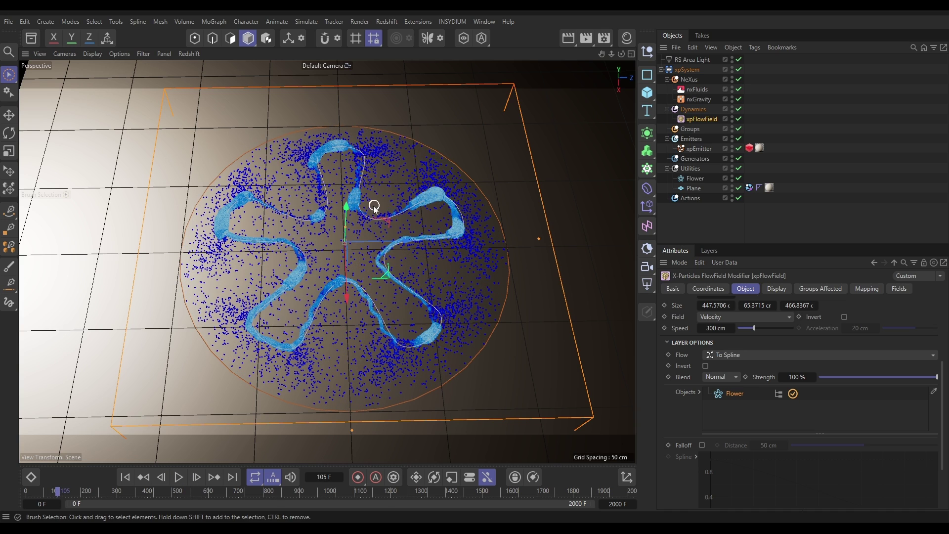
Add an nxSpeed modifier under NeXus with Speed Value 0 and Clamp Max Speed at 65 cm.
left_click(407, 220)
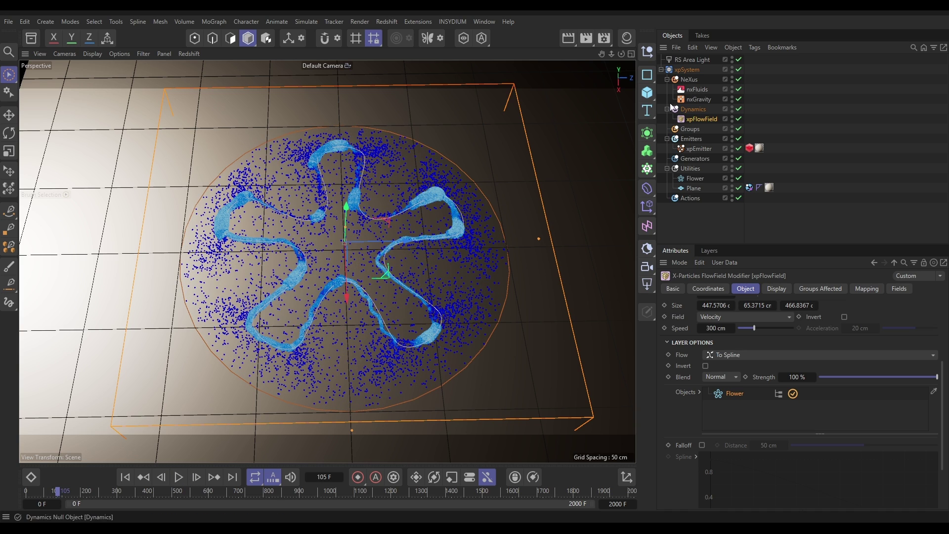
left_click(938, 342)
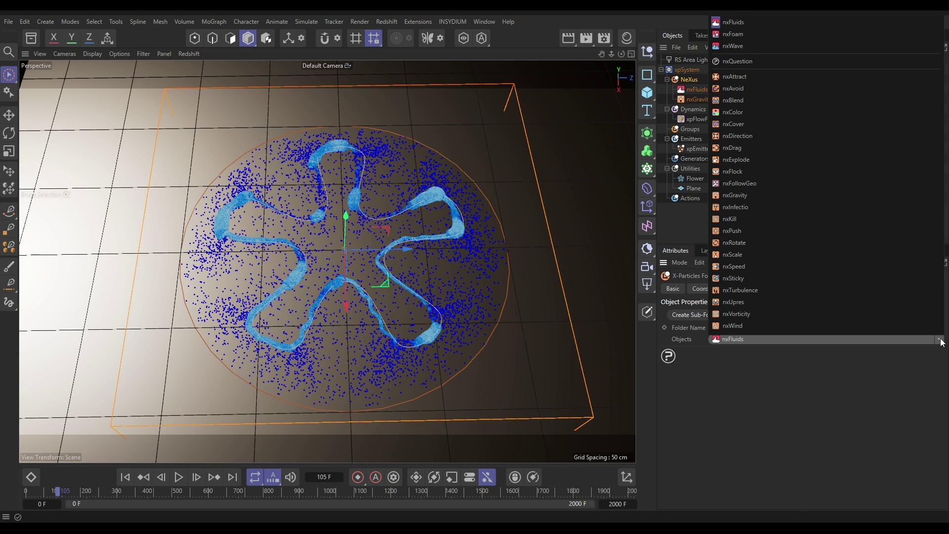
left_click(757, 262)
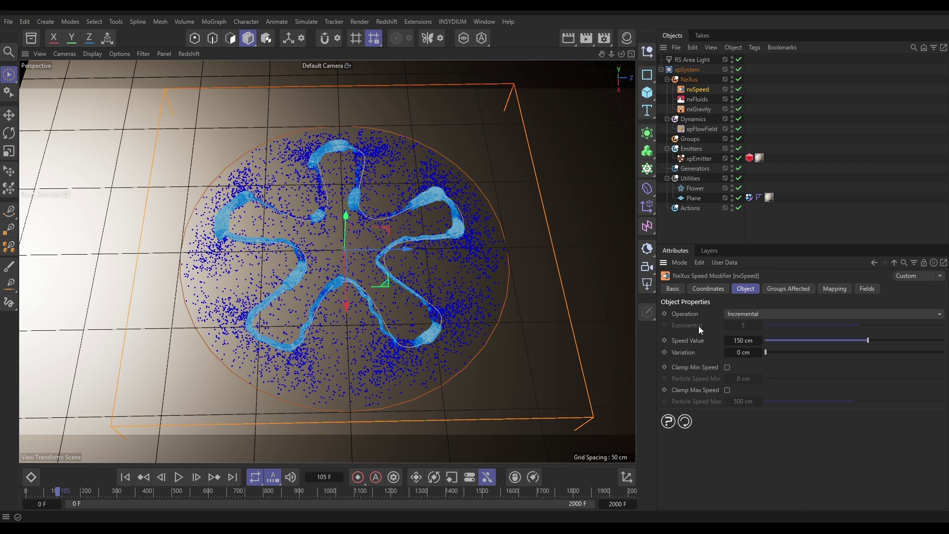
double_click(743, 340)
type("0")
key("Return")
left_click(727, 390)
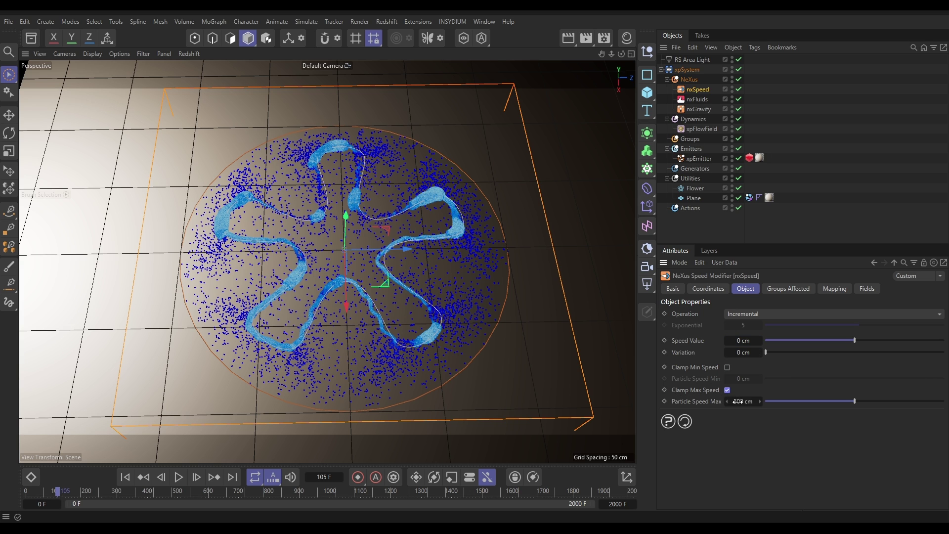
double_click(743, 401)
type("65")
key("Return")
Replay the simulation from the first frame to see sand gather along the flower.
left_click(125, 476)
left_click(179, 477)
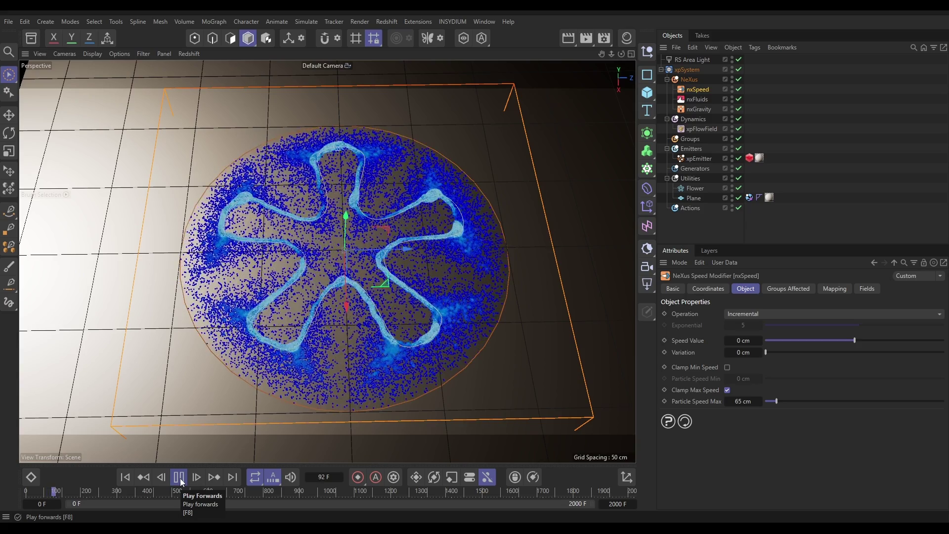
left_click(181, 479)
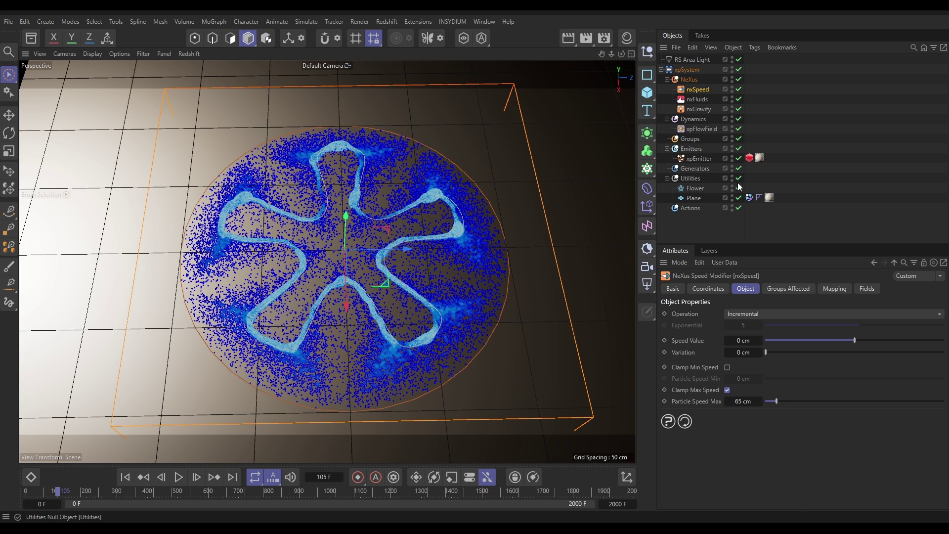
Add a Random Field layer to the xpFlowField's Fields list.
left_click(701, 129)
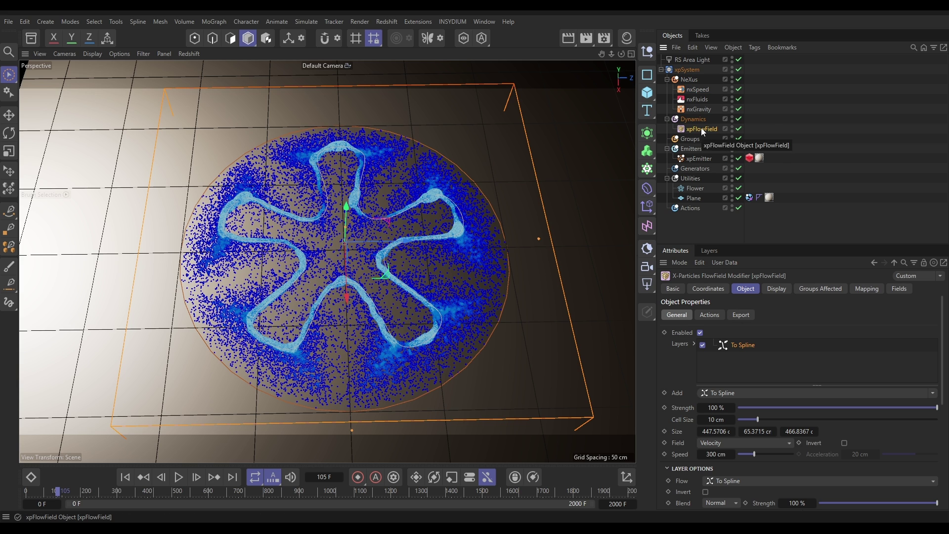
left_click(899, 289)
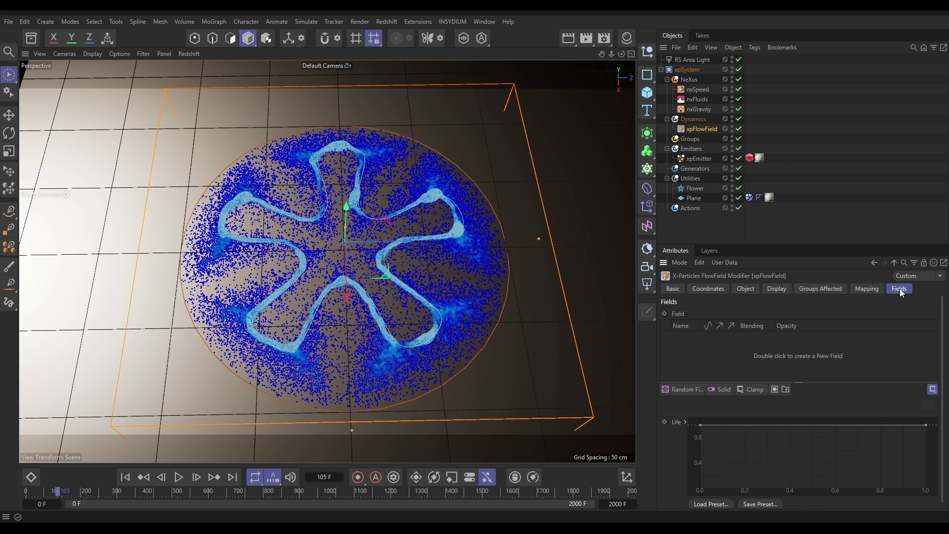
left_click(683, 389)
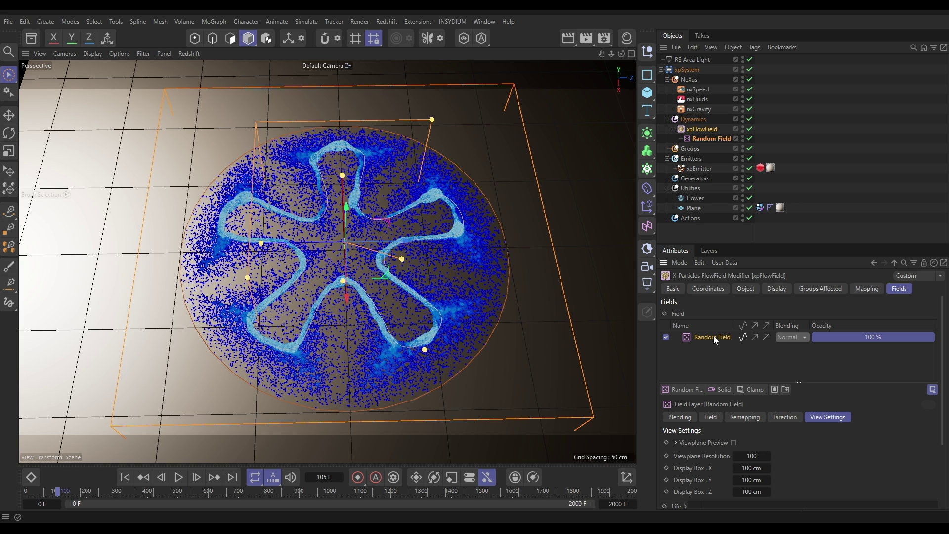
left_click(733, 442)
Set the Random Field's noise scale to 1000% and animation speed to 100%.
left_click(710, 417)
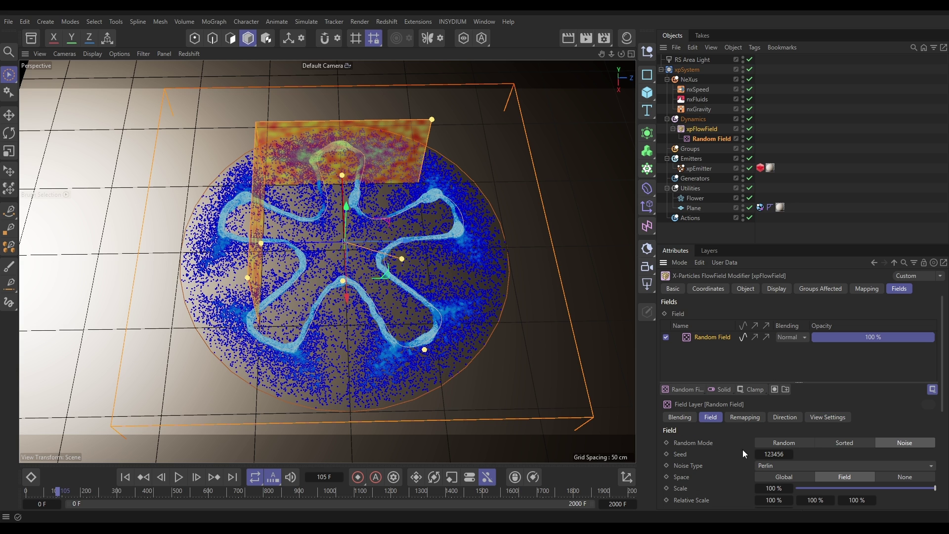
scroll(731, 454, "down", 3)
double_click(772, 429)
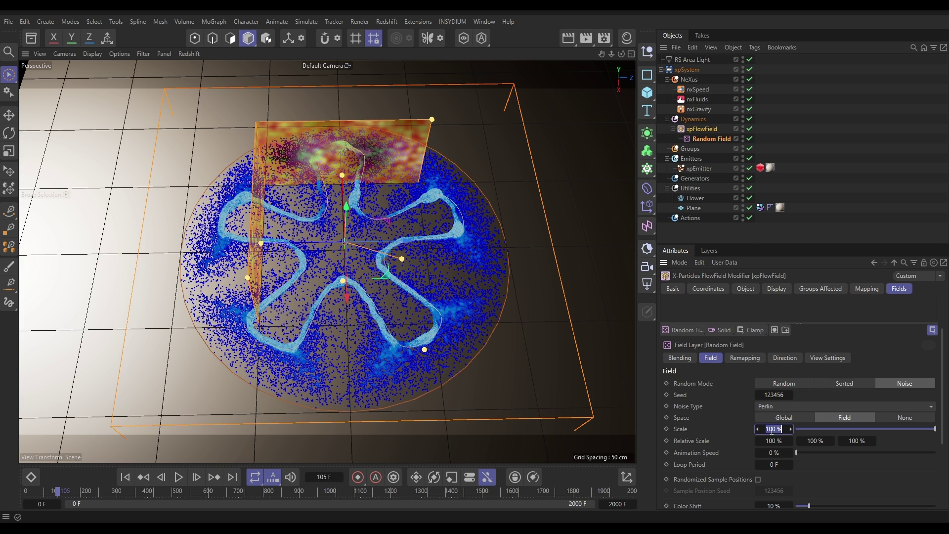
type("1000")
key("Return")
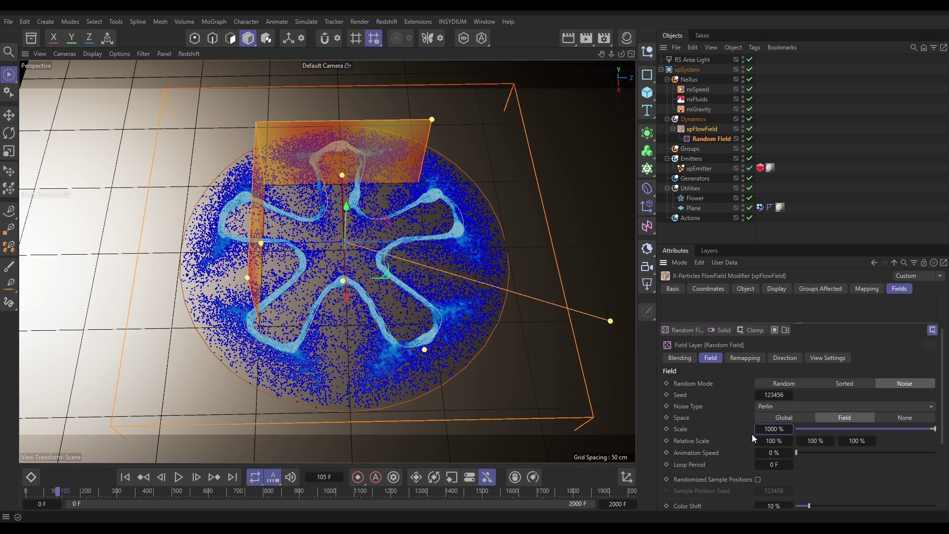
left_click_drag(819, 453, 935, 453)
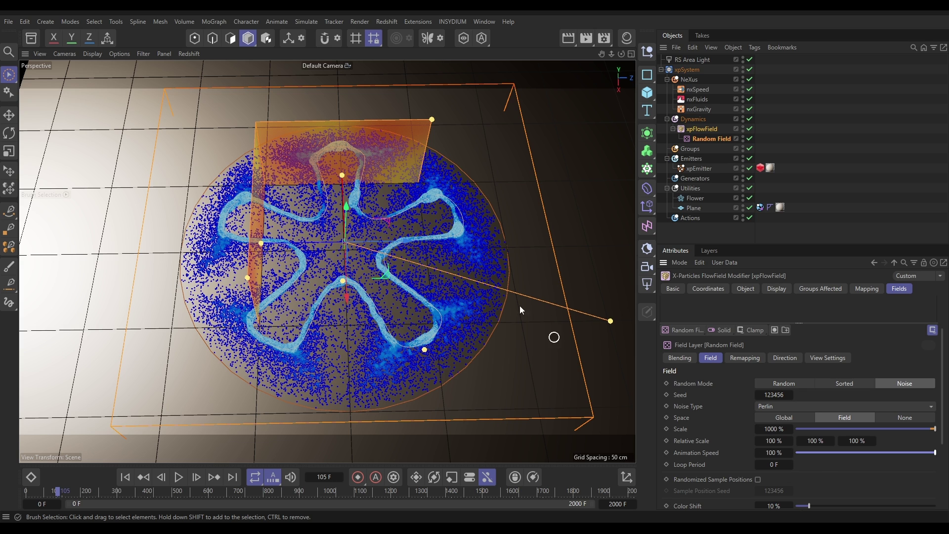
Remap the field contour with Curve mode, steepening it between about 0.35 and 0.65.
left_click(749, 358)
scroll(786, 418, "down", 5)
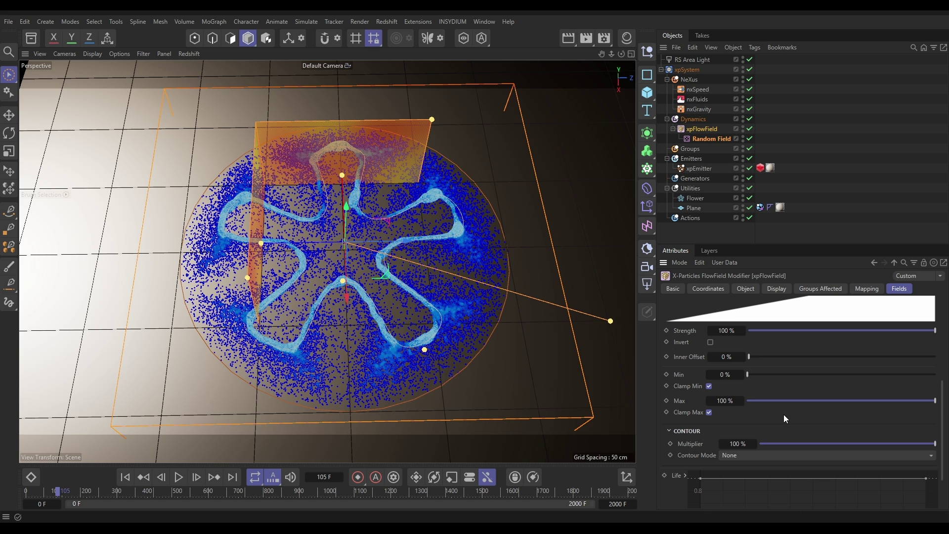
left_click(758, 457)
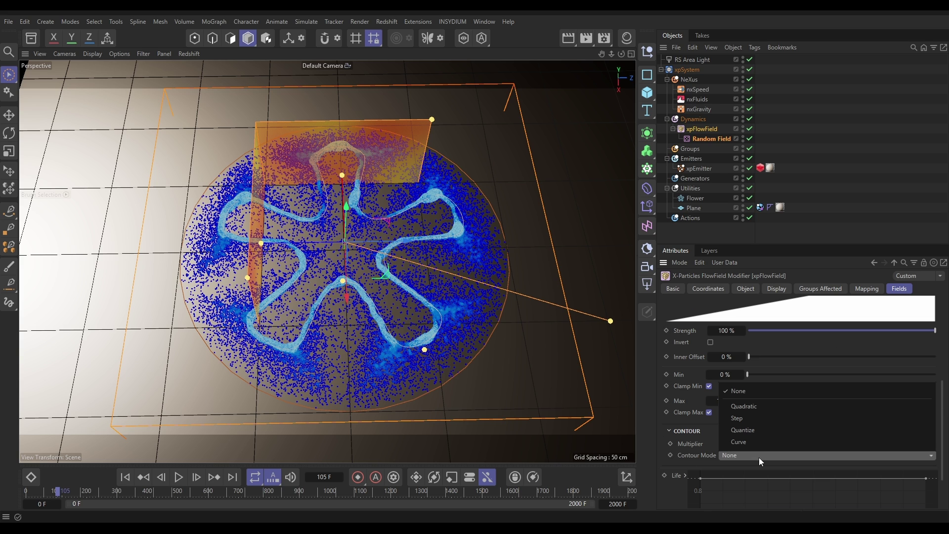
left_click(753, 441)
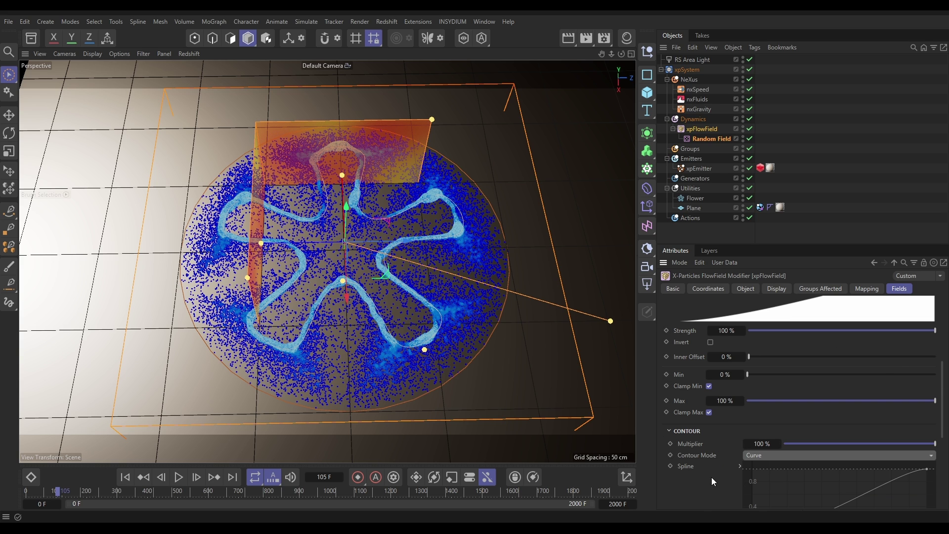
scroll(713, 481, "down", 5)
left_click_drag(755, 420, 815, 423)
left_click_drag(927, 359, 866, 358)
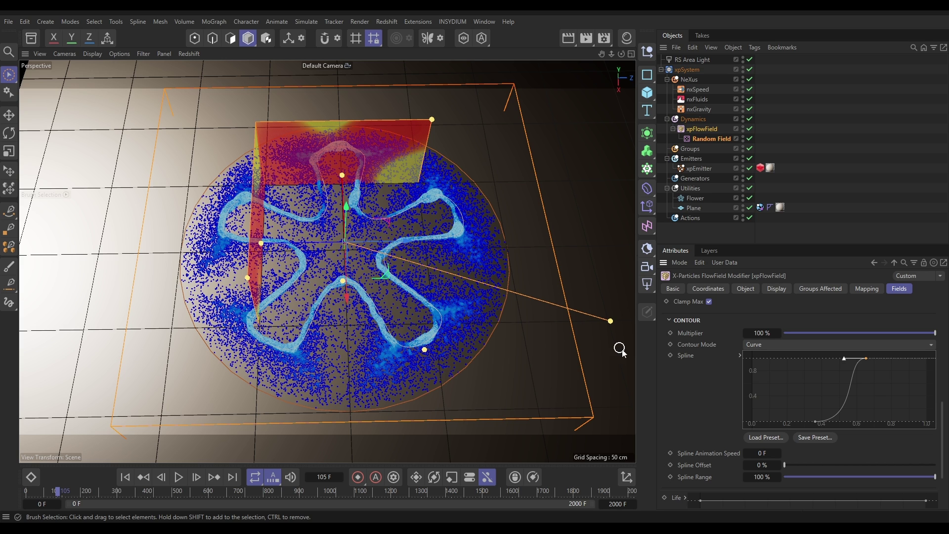
Turn off the Random Field's noise preview in the viewport.
scroll(825, 304, "up", 5)
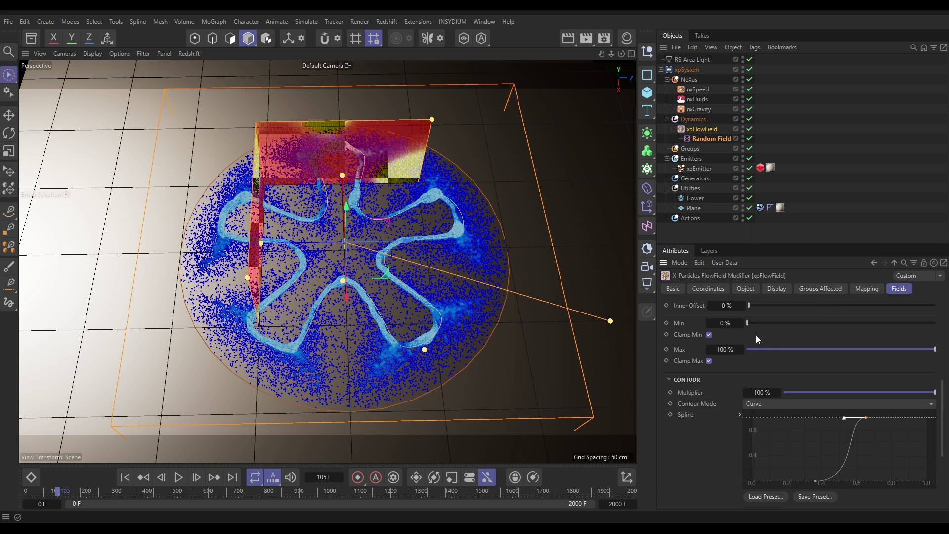
left_click(755, 368)
left_click(821, 368)
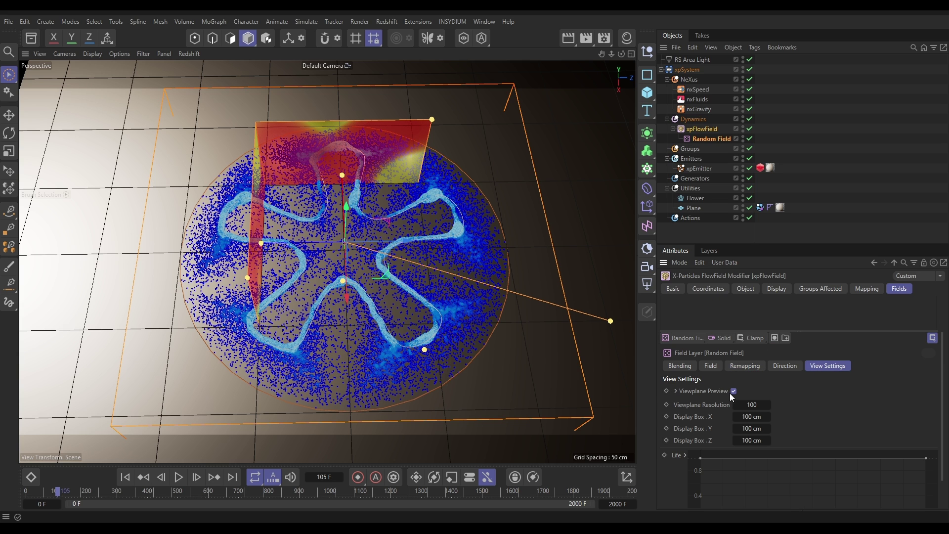
left_click(734, 391)
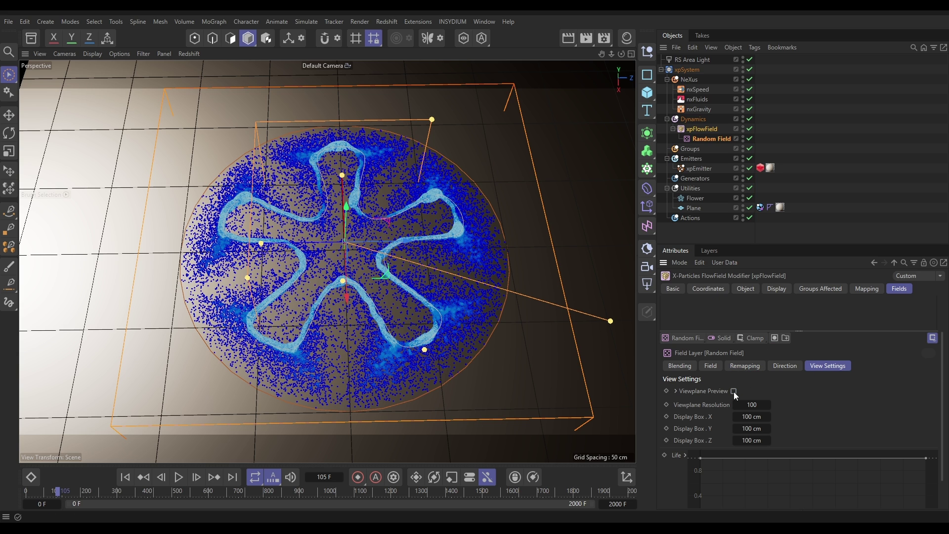
Replay the simulation from the start to frame 202, then select xpEmitter to view emission settings.
left_click(131, 478)
left_click(177, 477)
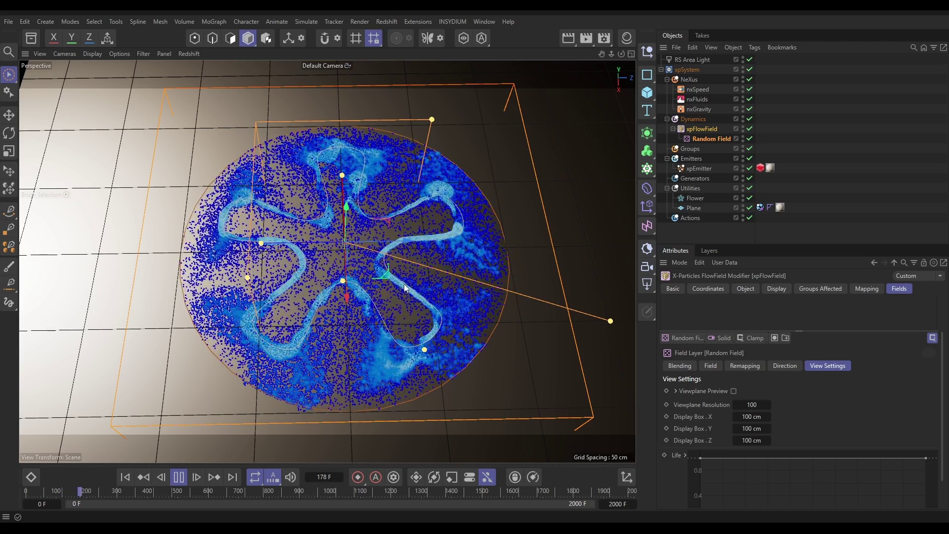
left_click(179, 478)
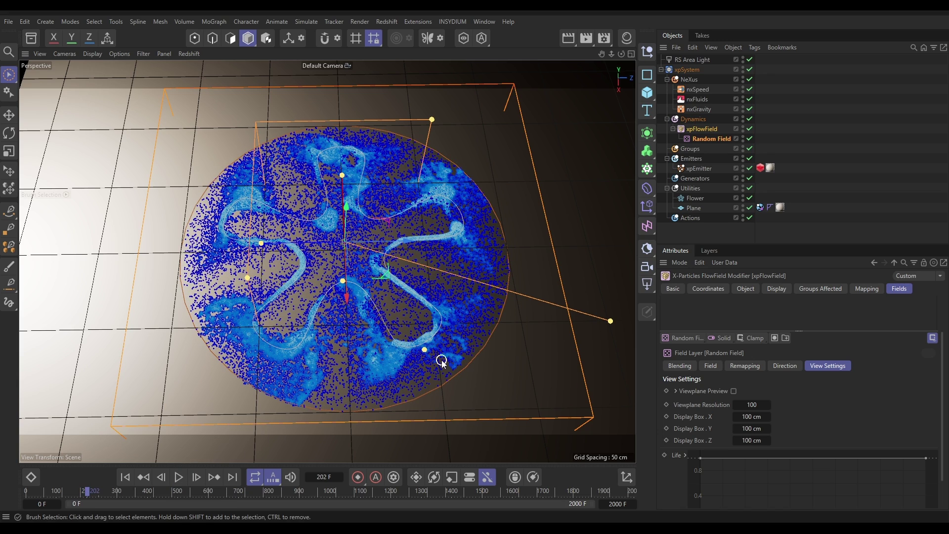
left_click(704, 168)
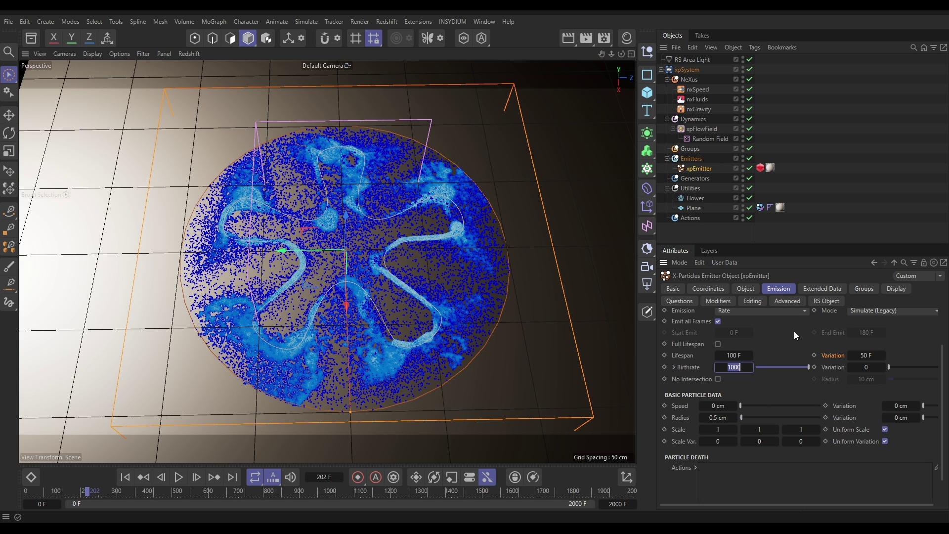
Raise the xpEmitter birthrate to 25000 and replay the simulation to see the dense ridged disc.
type("25000")
key("Return")
left_click(123, 478)
left_click(175, 477)
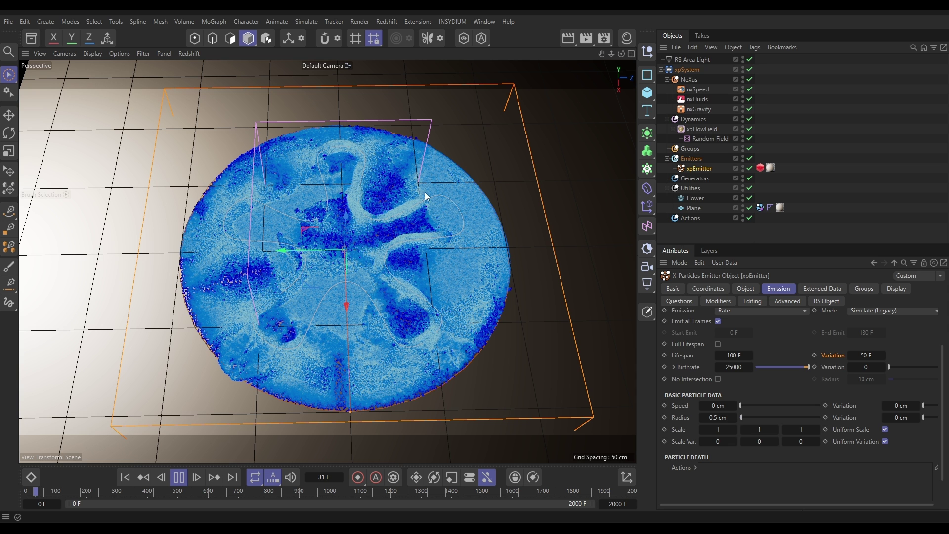
left_click(179, 477)
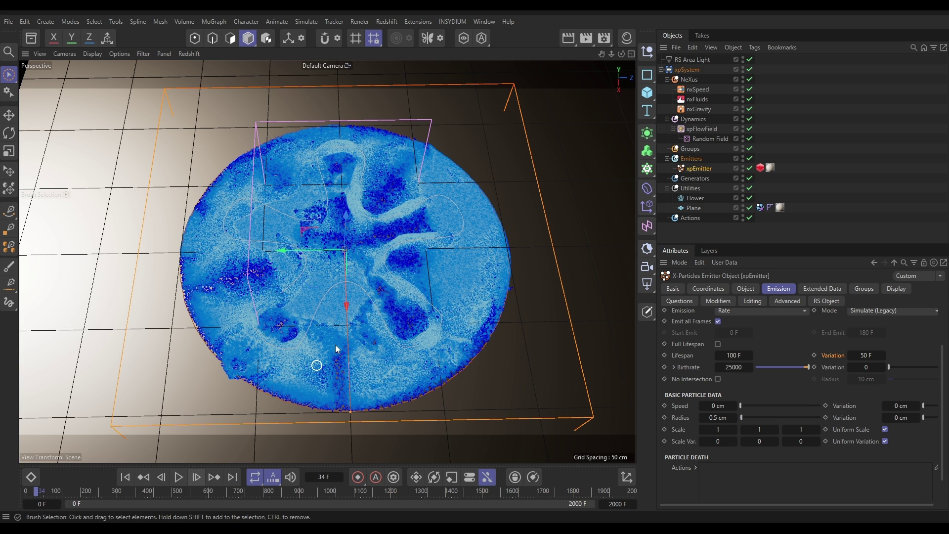
Preview the sand in Redshift RenderView and orbit the viewport to a new angle.
left_click(387, 23)
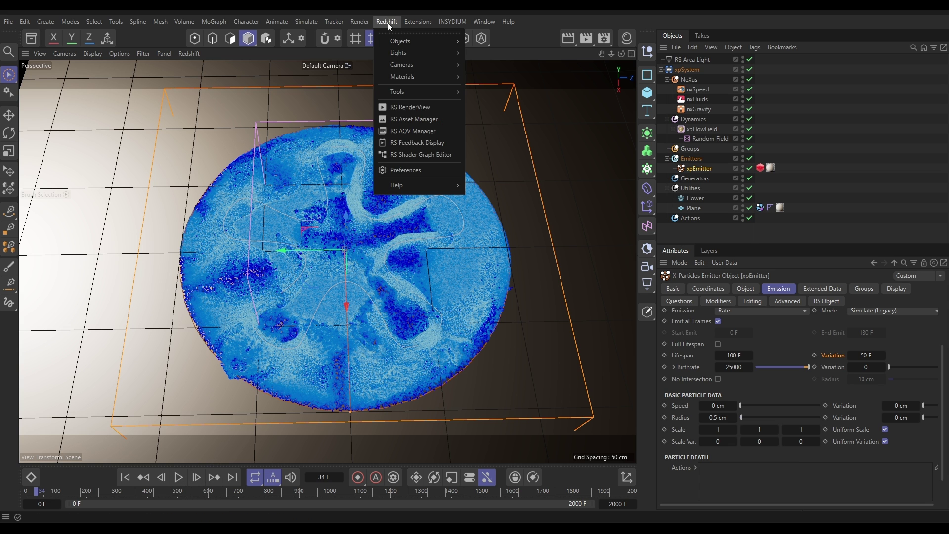
left_click(408, 109)
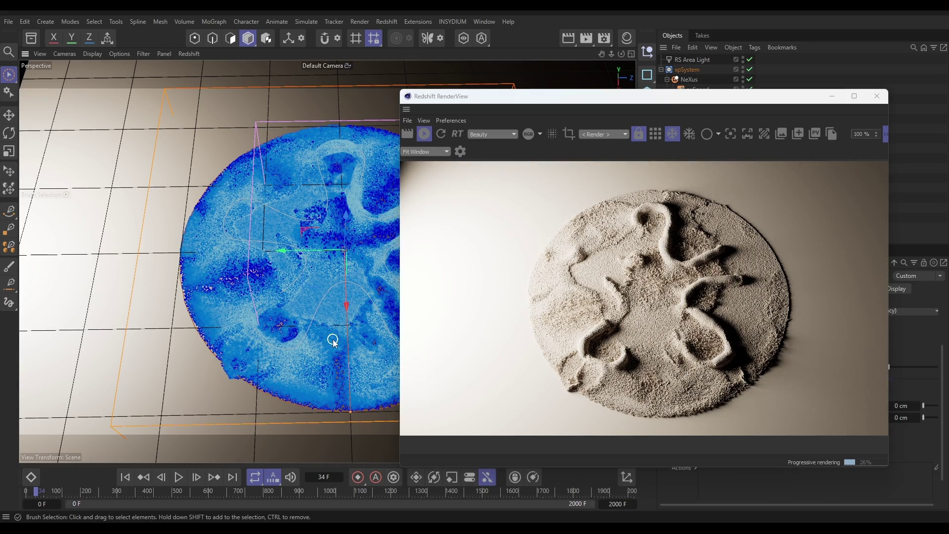
mouse_move(325, 282)
left_mouse_down("alt")
mouse_move(342, 230)
mouse_move(445, 269)
mouse_move(468, 297)
mouse_move(322, 285)
mouse_move(323, 275)
left_mouse_up("alt")
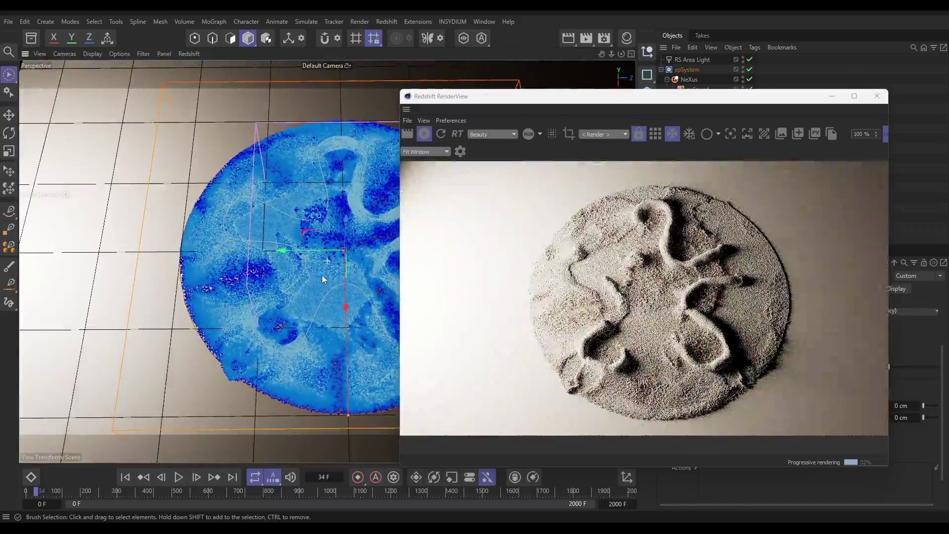